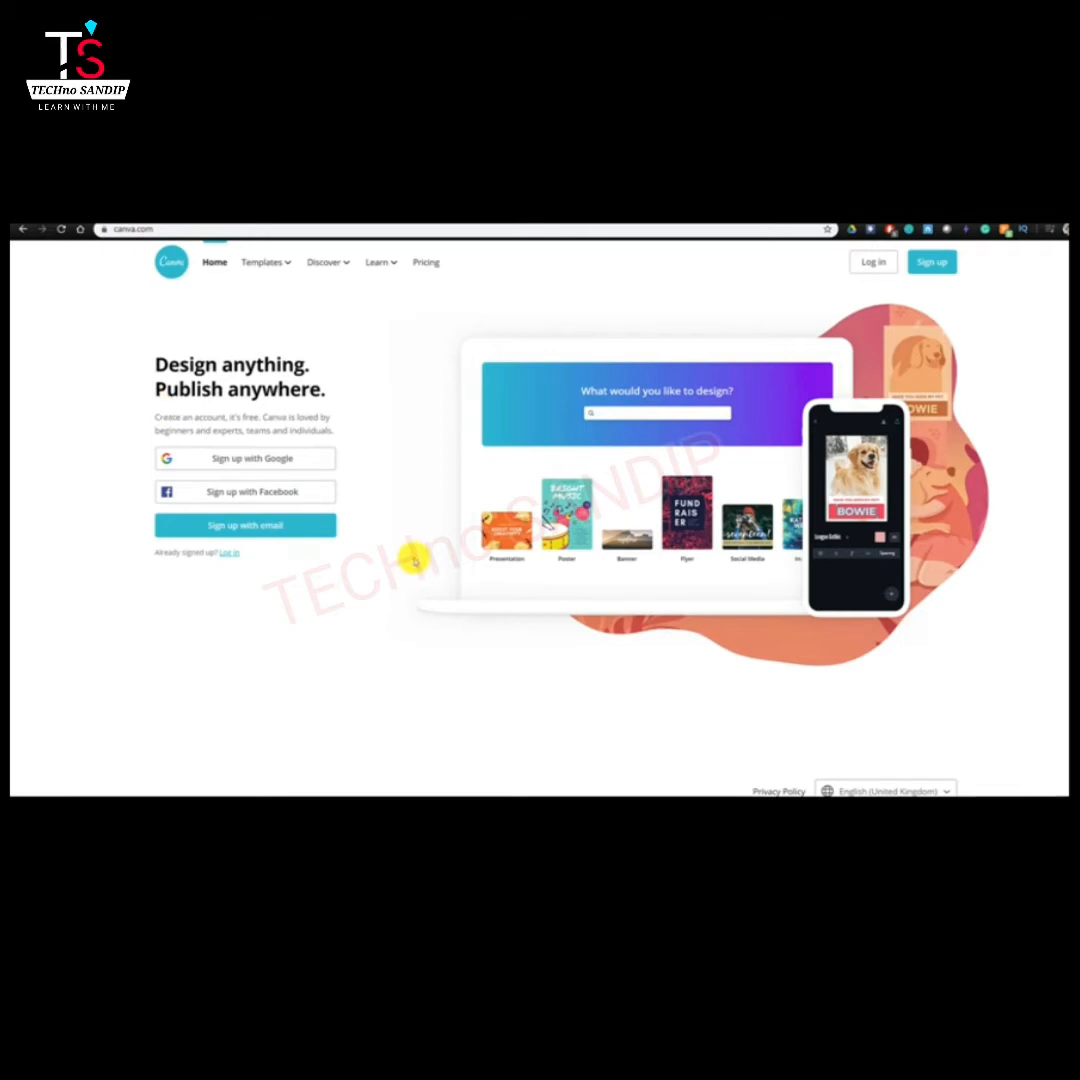
Step: Create a new blank design with custom dimensions of 1280 × 720 px
click(933, 263)
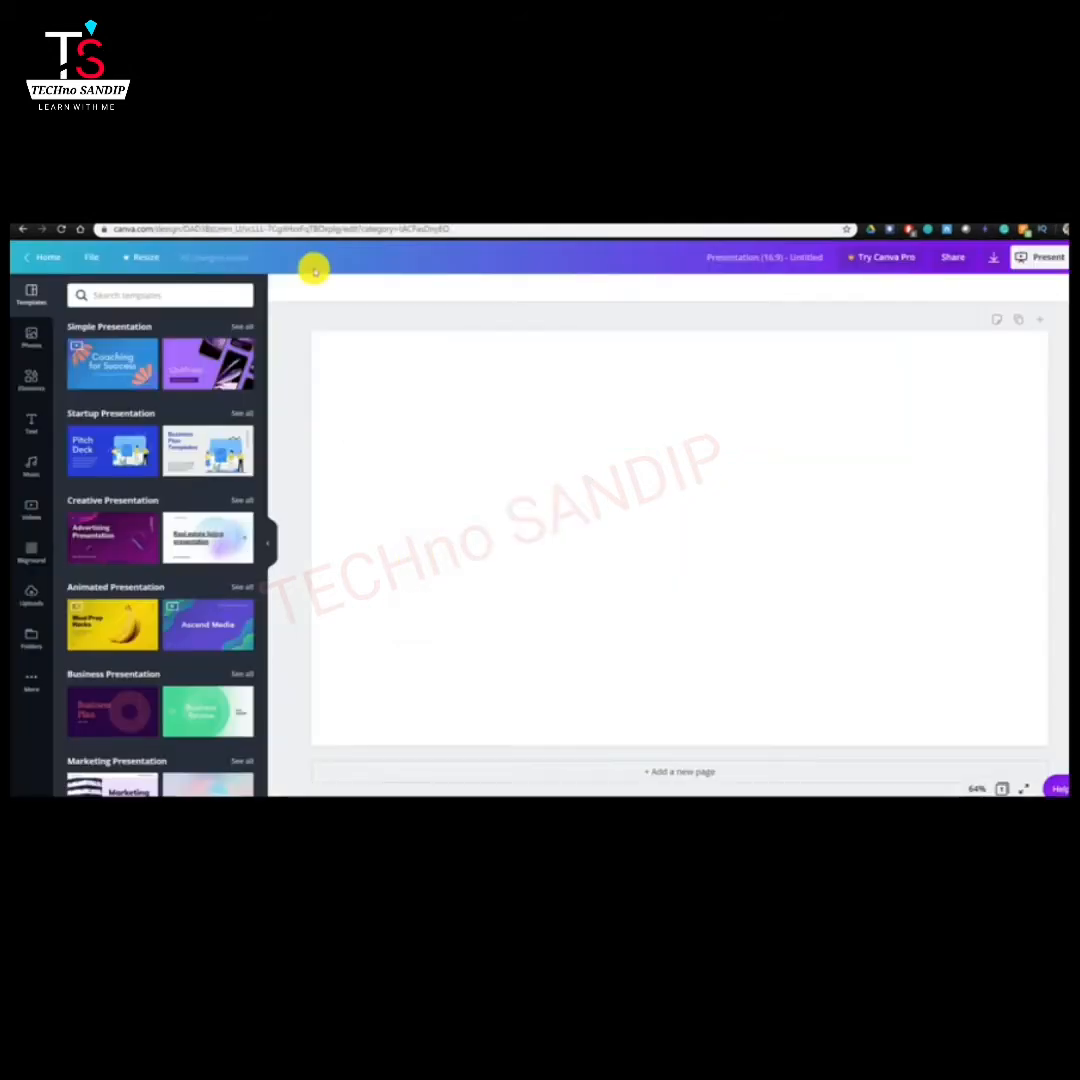
click(93, 259)
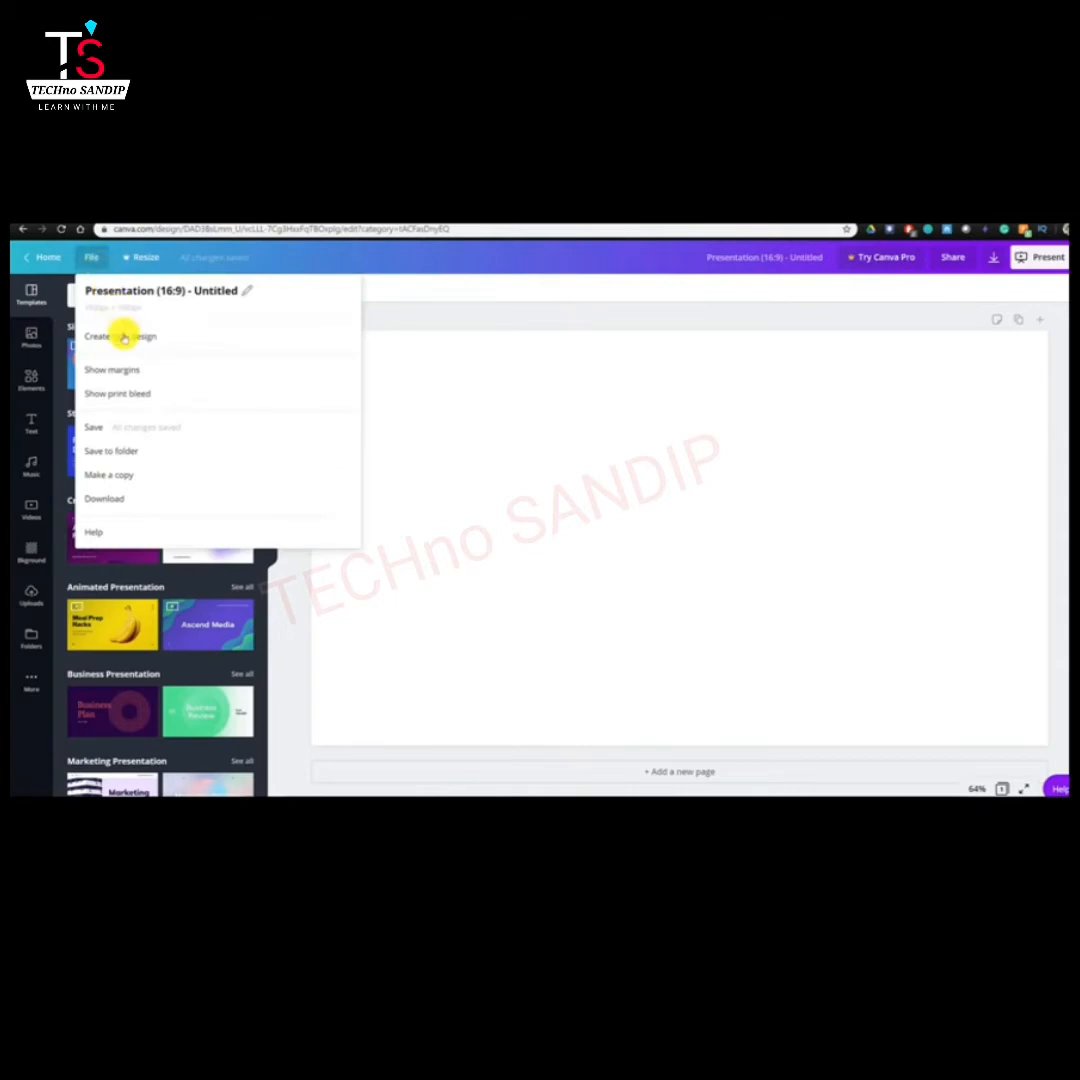
click(125, 337)
click(130, 316)
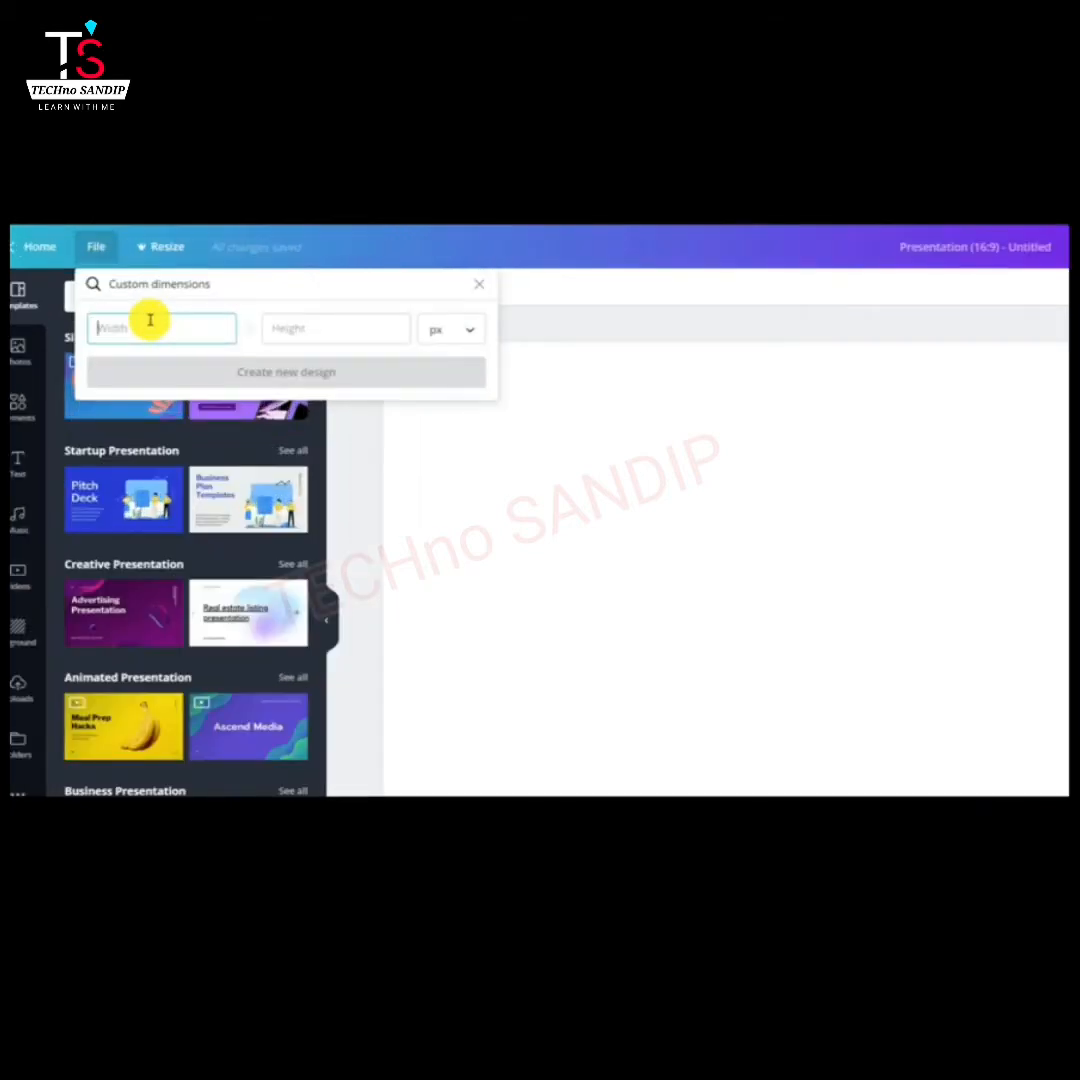
key(Tab)
text(720)
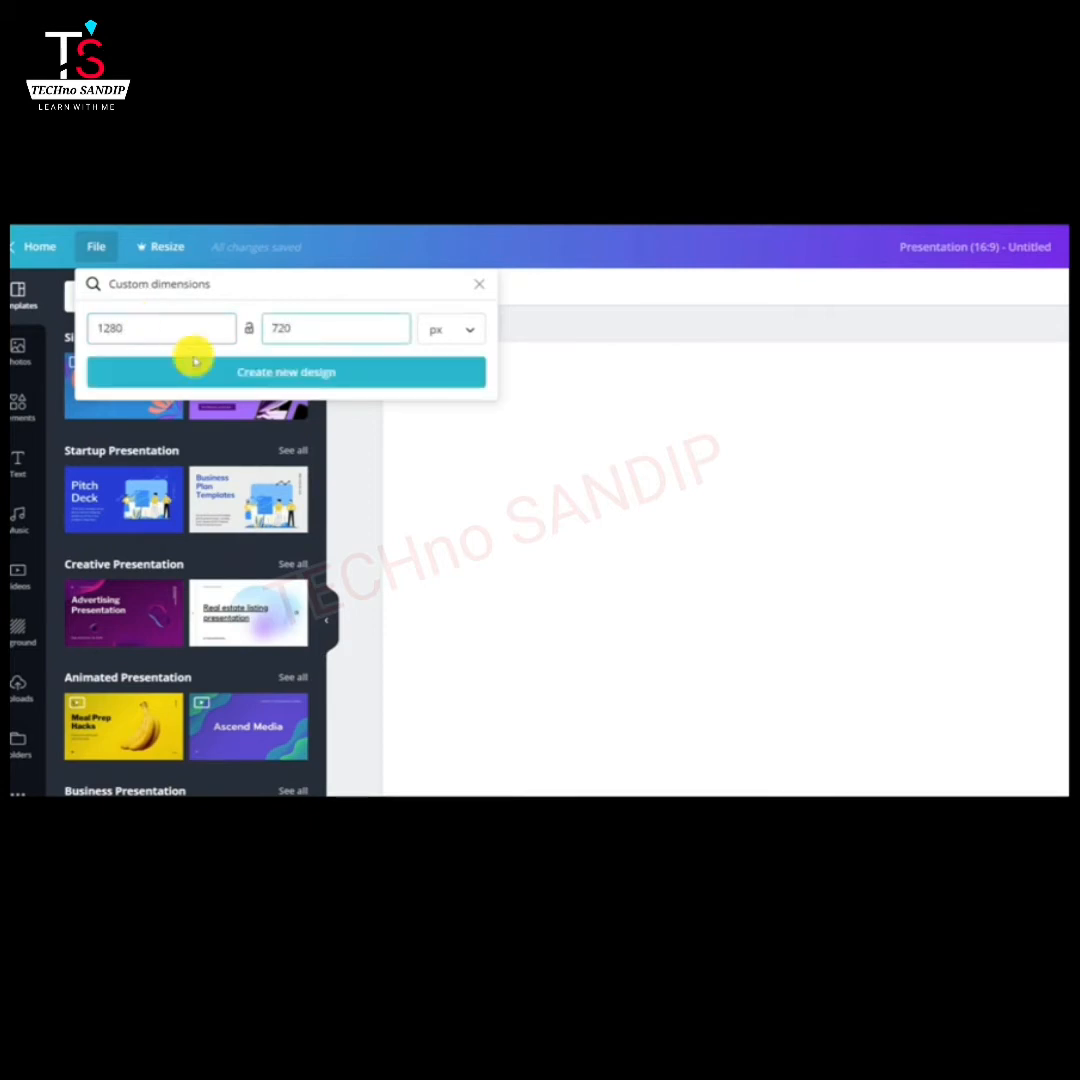
click(217, 373)
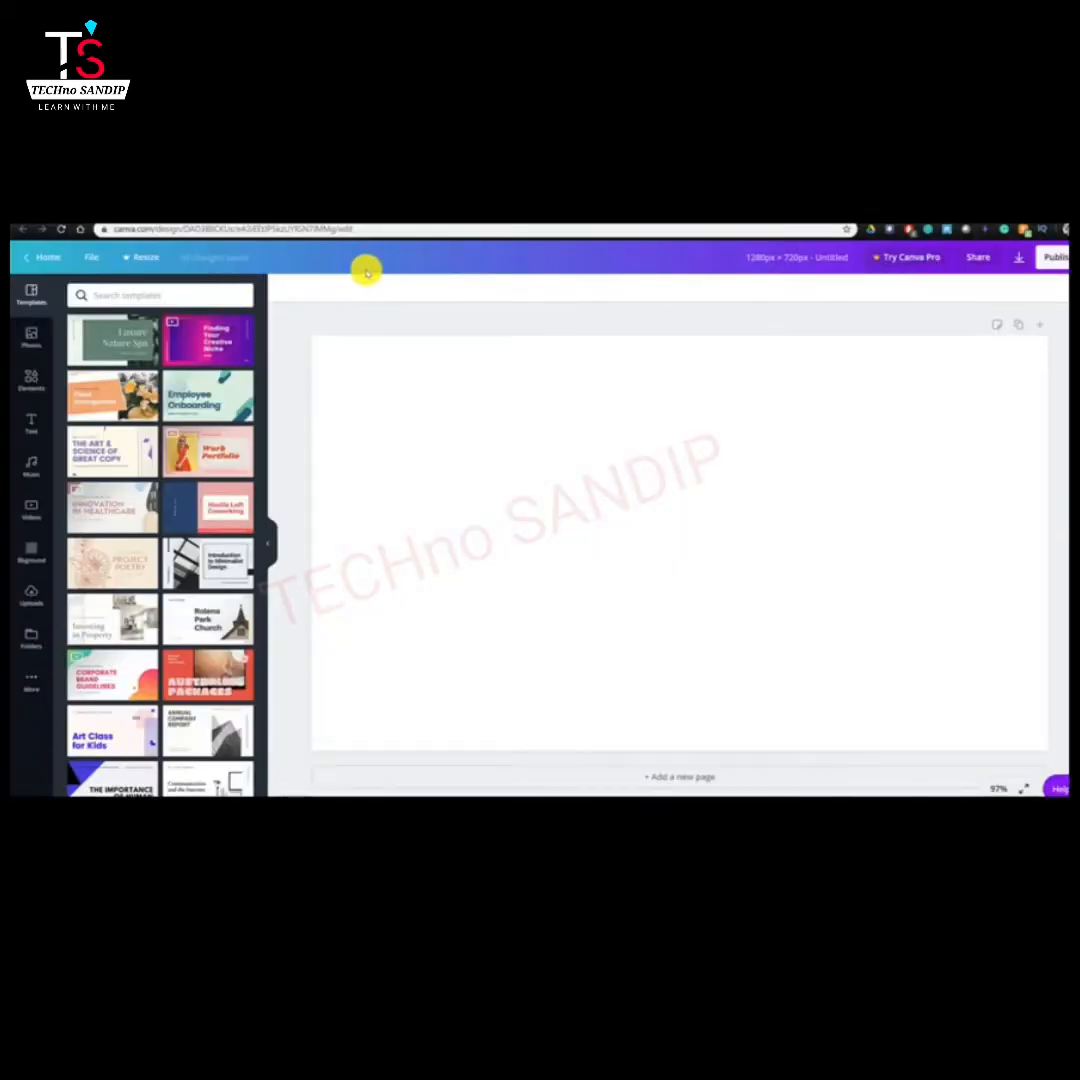
click(92, 257)
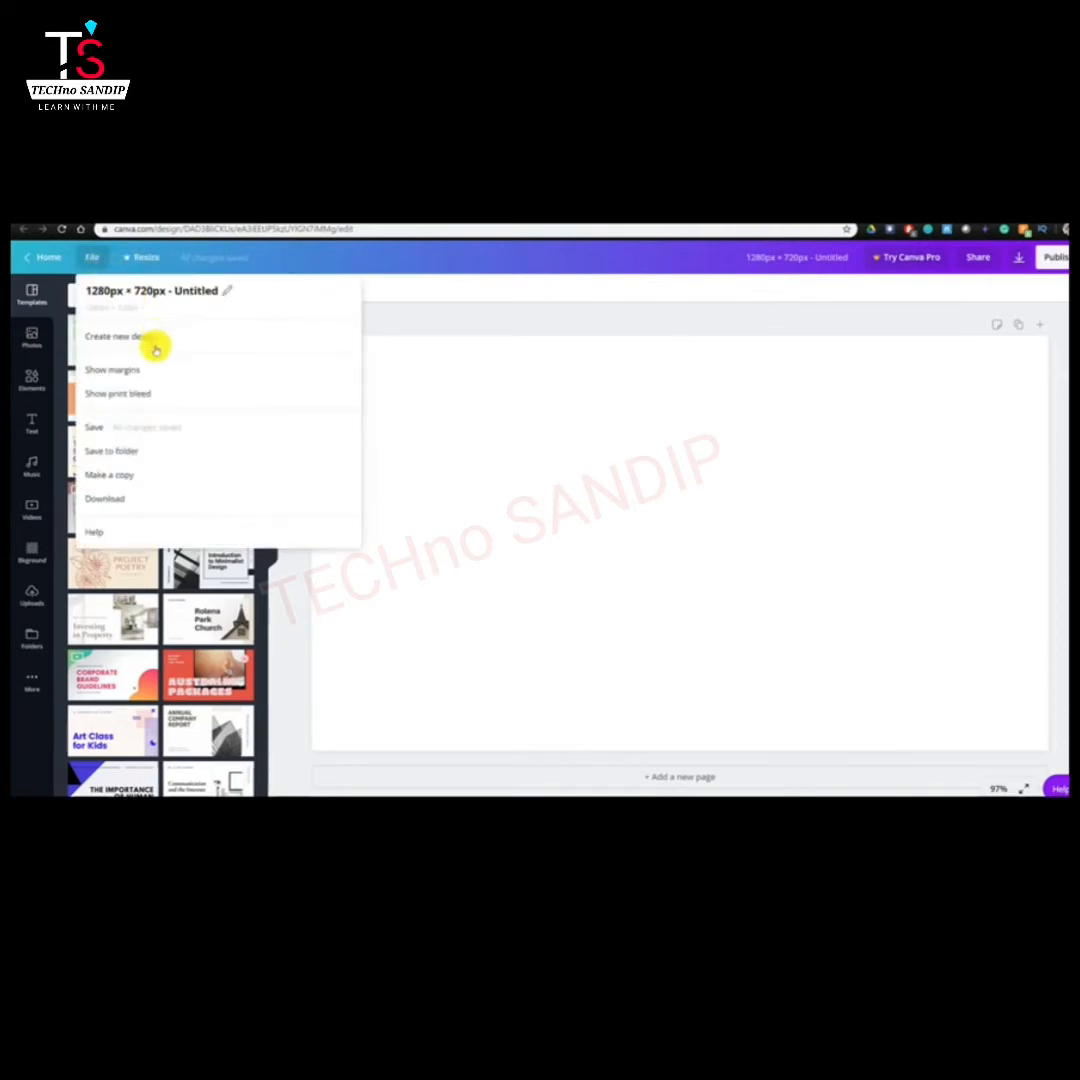
click(535, 268)
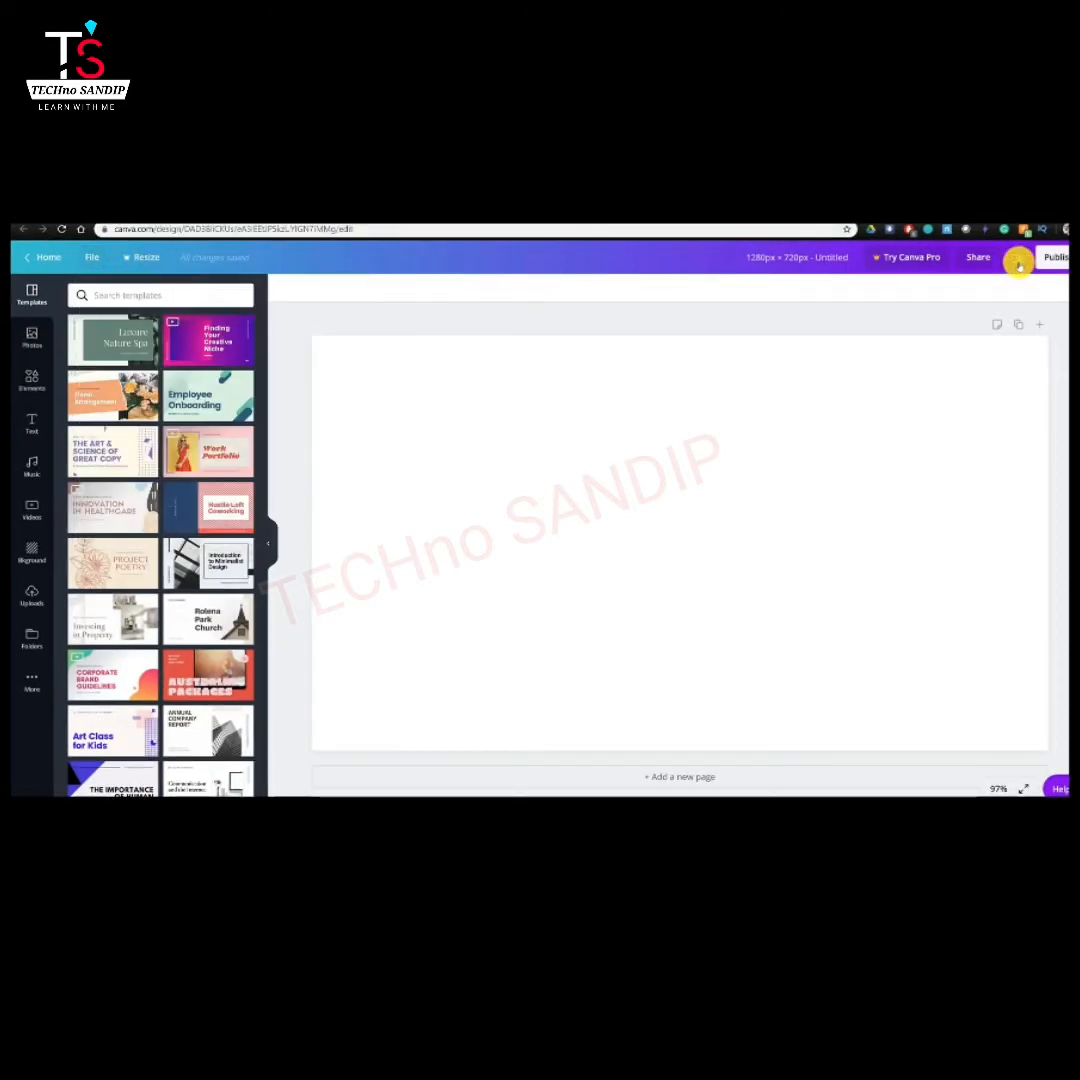
click(1055, 262)
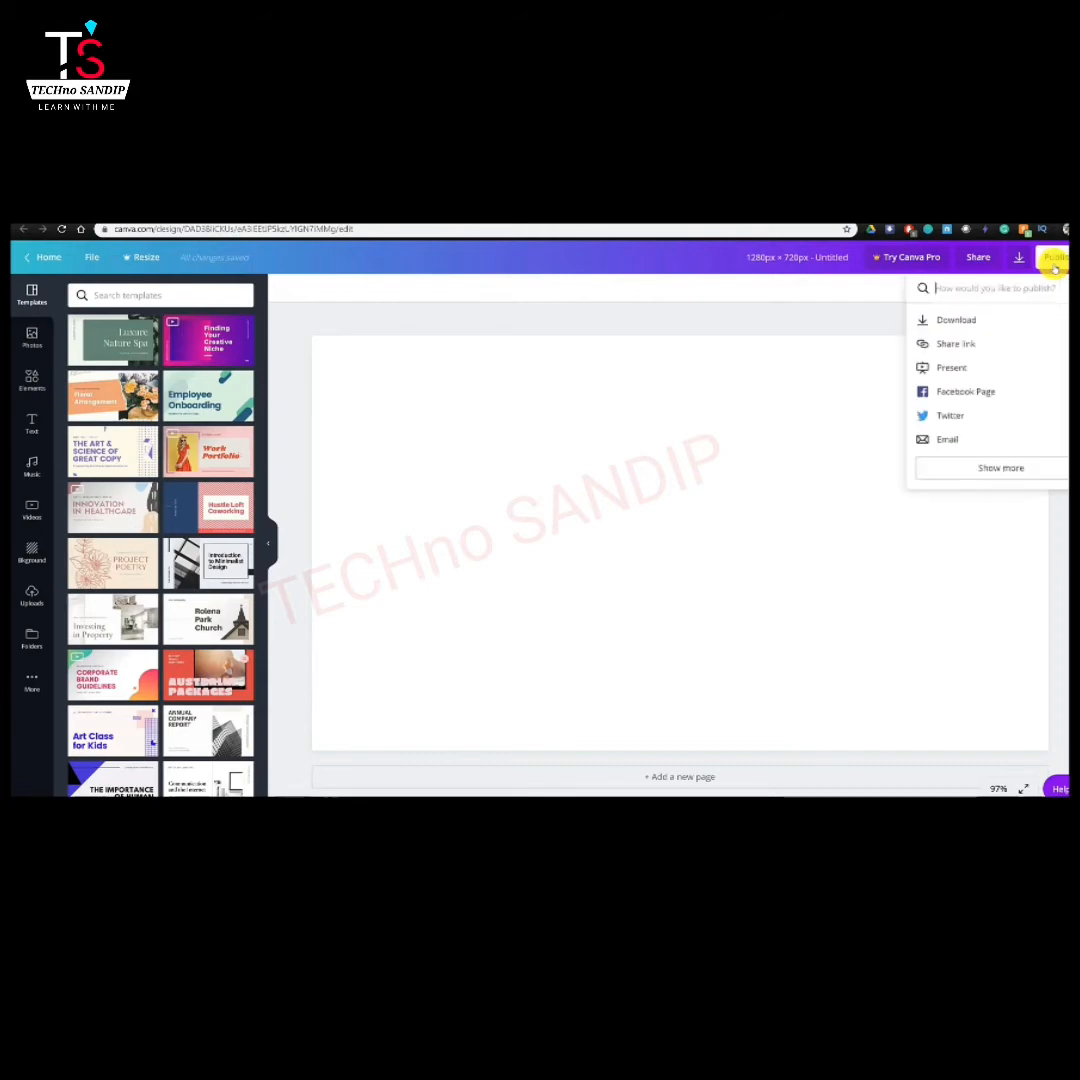
click(690, 283)
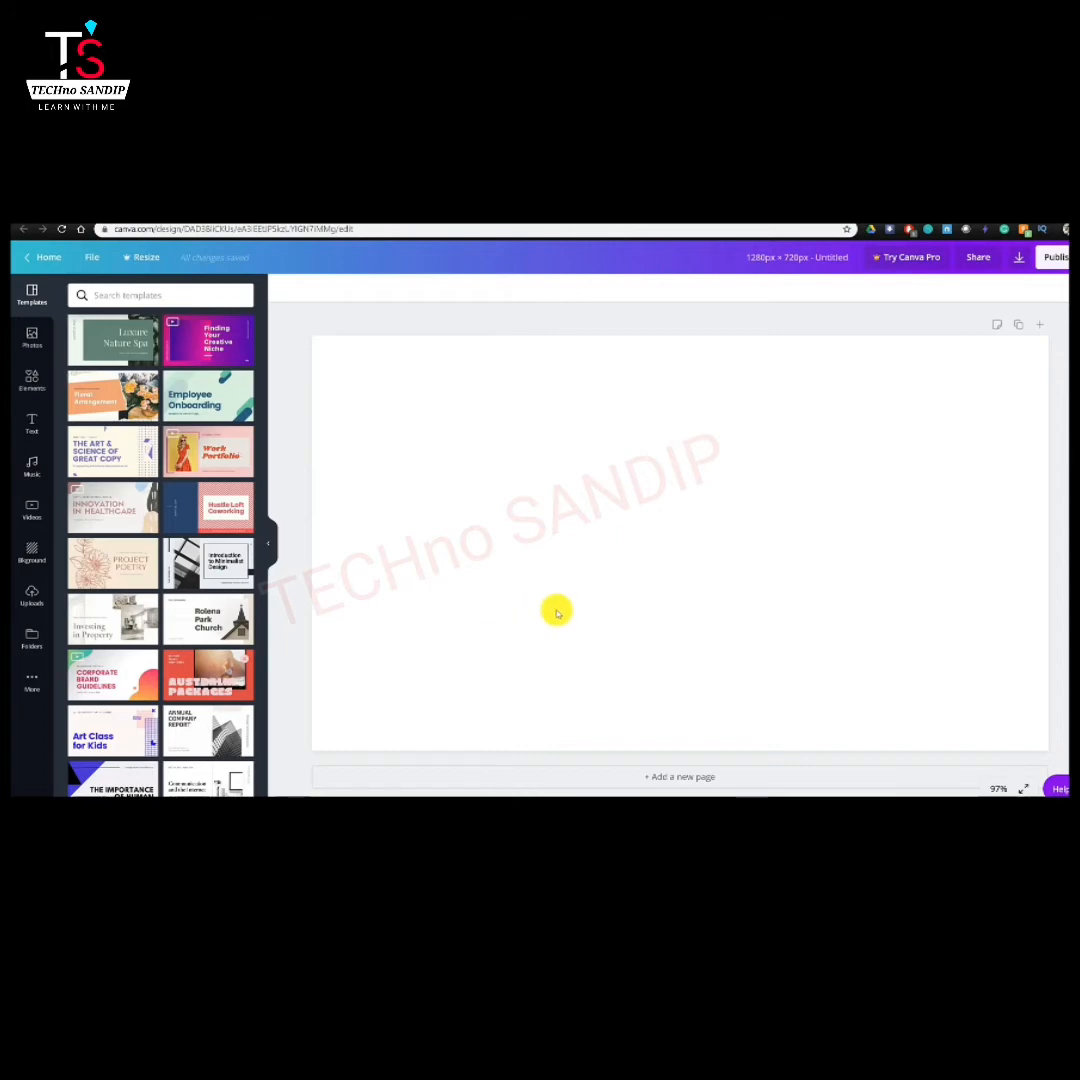
Step: Try the cover page of the green Employee Onboarding template on the blank page and select its elements
click(205, 398)
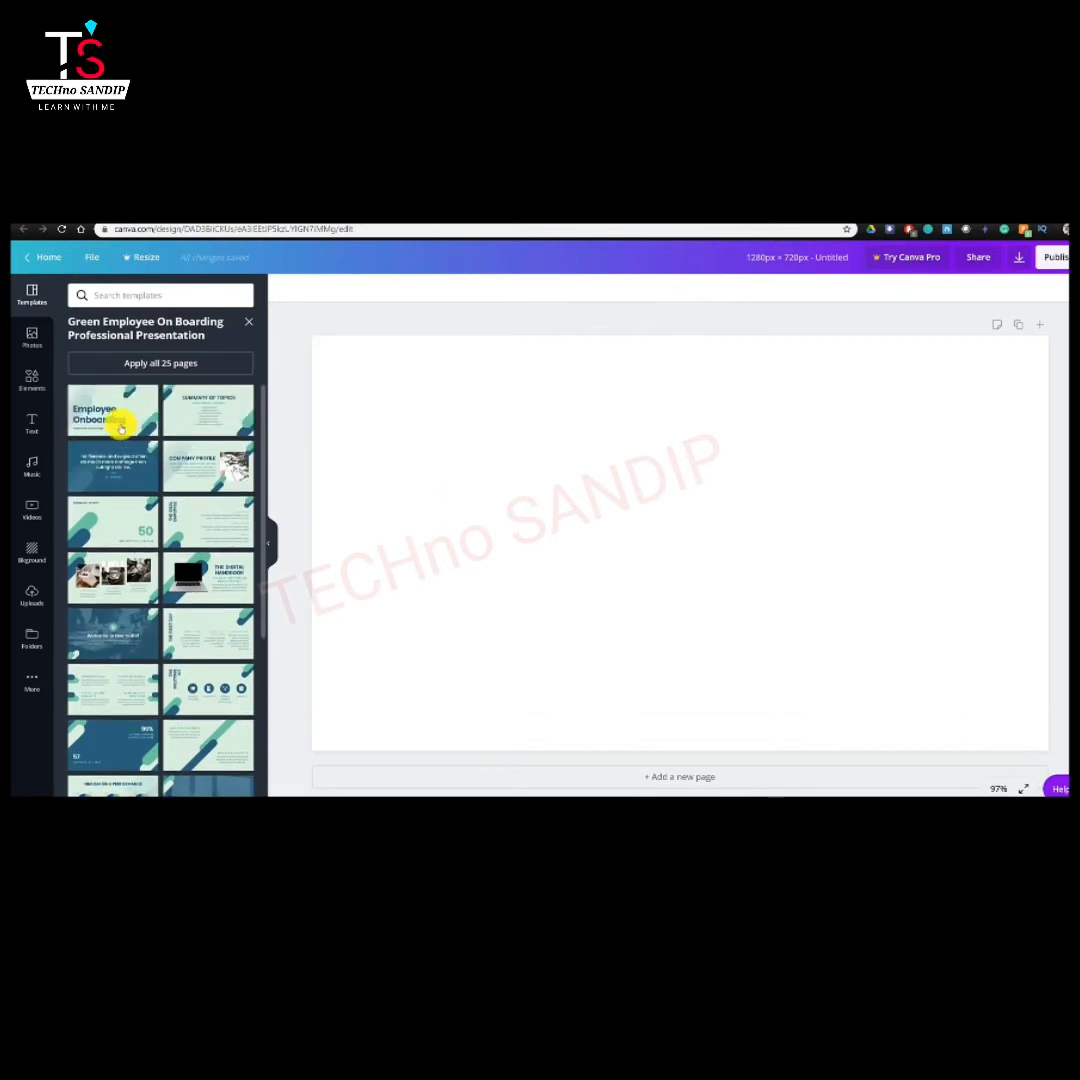
drag(120, 428, 357, 486)
click(729, 457)
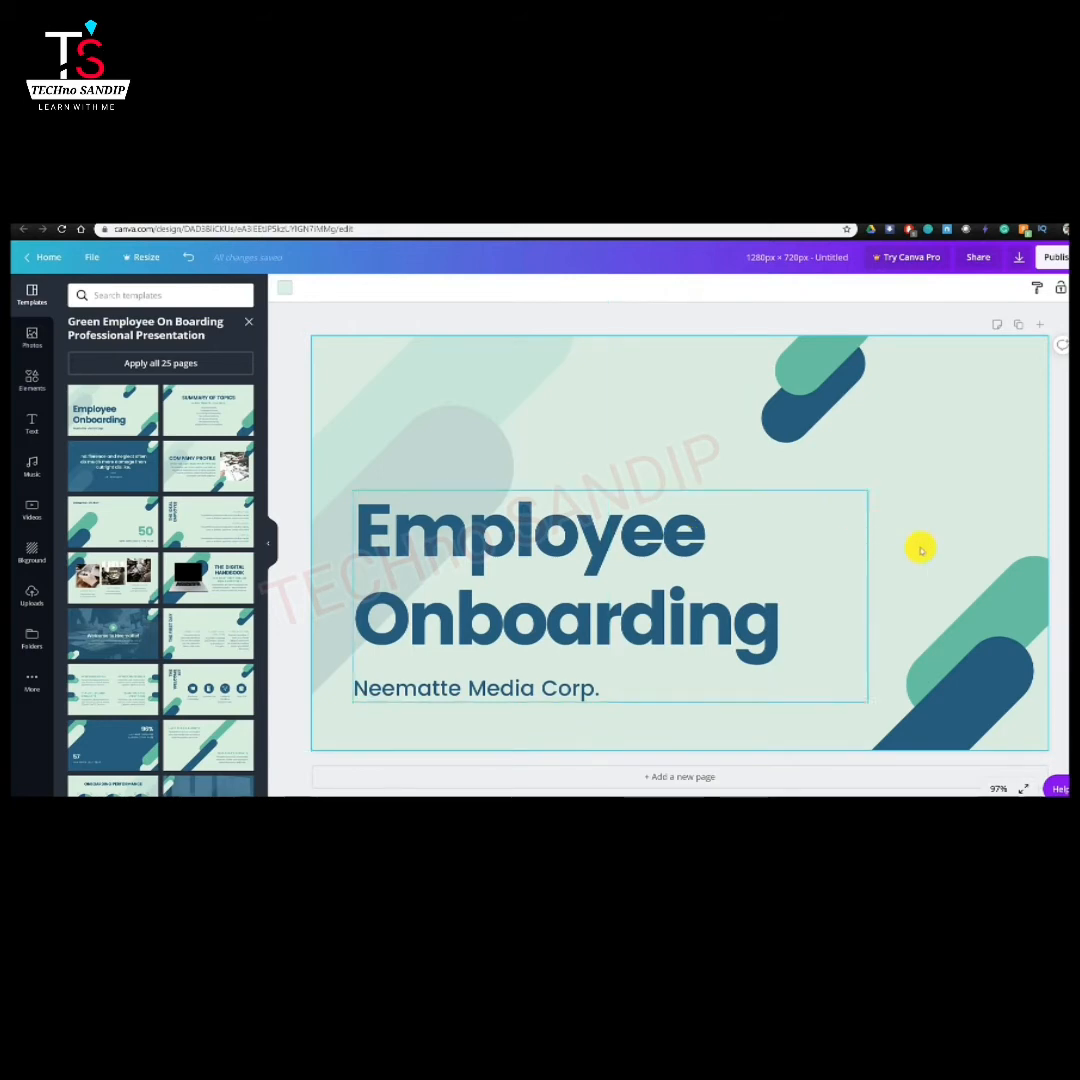
click(497, 458)
click(742, 547)
click(783, 415)
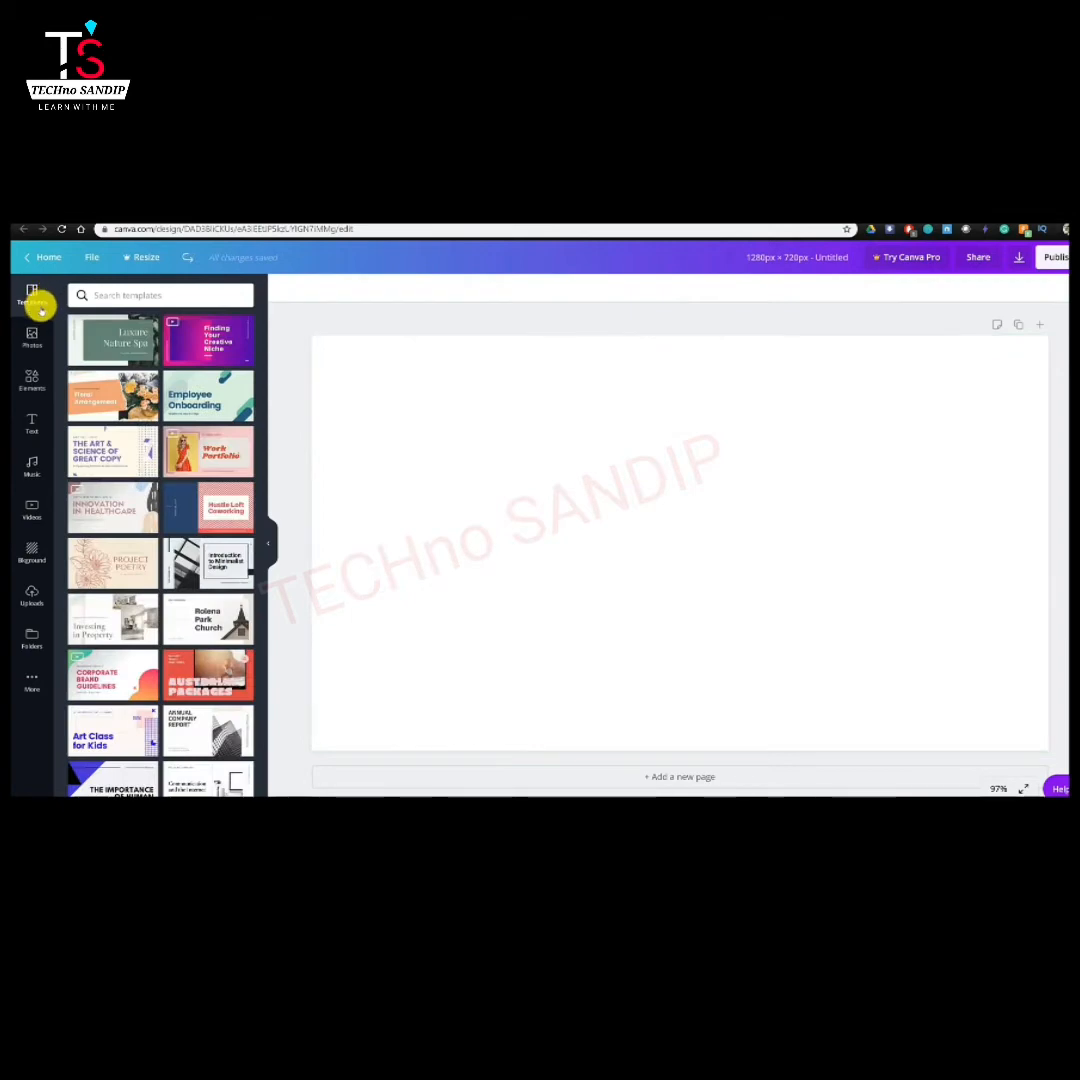
click(33, 337)
scroll(170, 415, down, 1)
scroll(170, 415, down, 3)
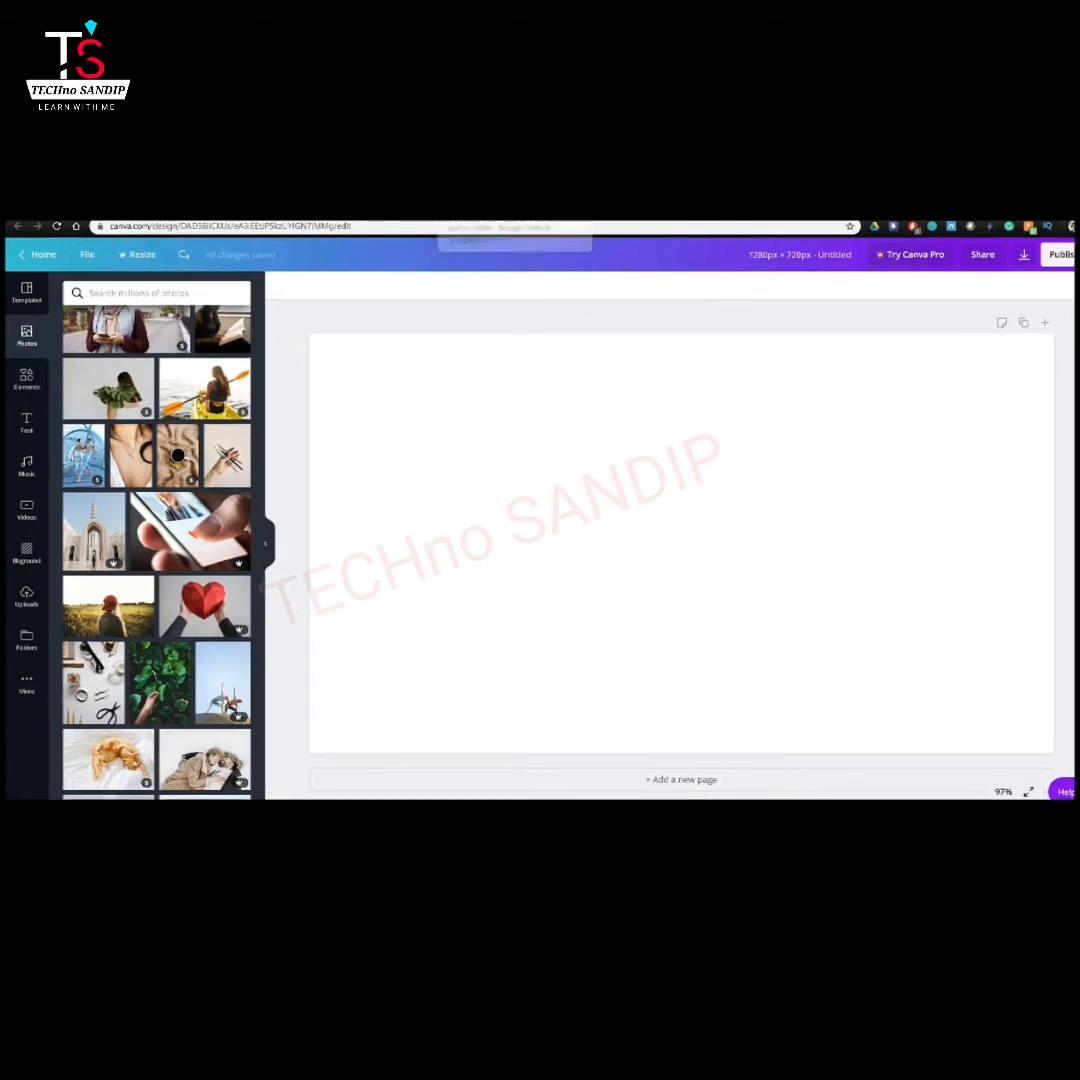
Step: Copy the pie photo from the web image search in another browser tab and paste it onto the blank page
click(490, 214)
click(606, 214)
right_click(624, 537)
click(659, 578)
click(472, 214)
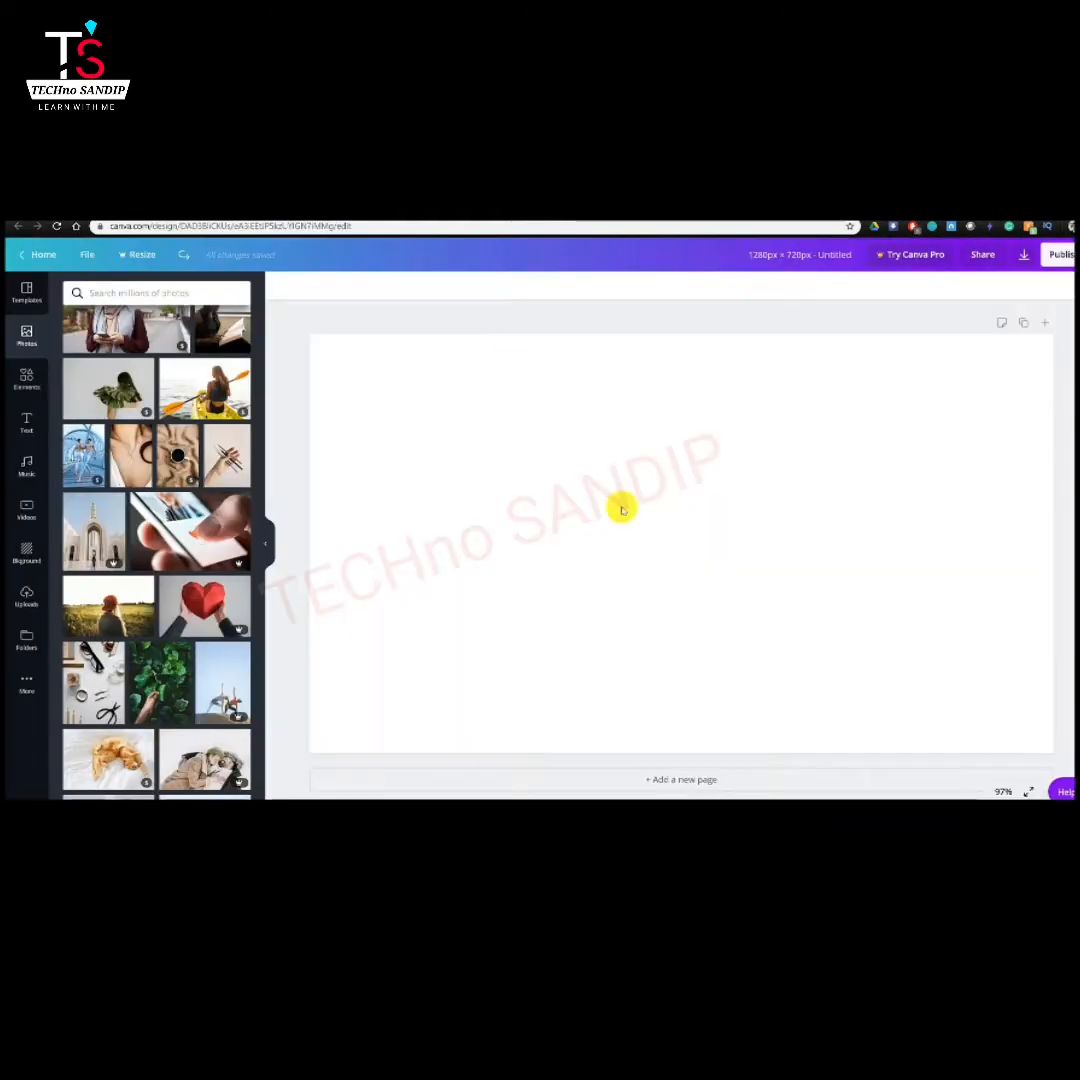
key(ctrl+v)
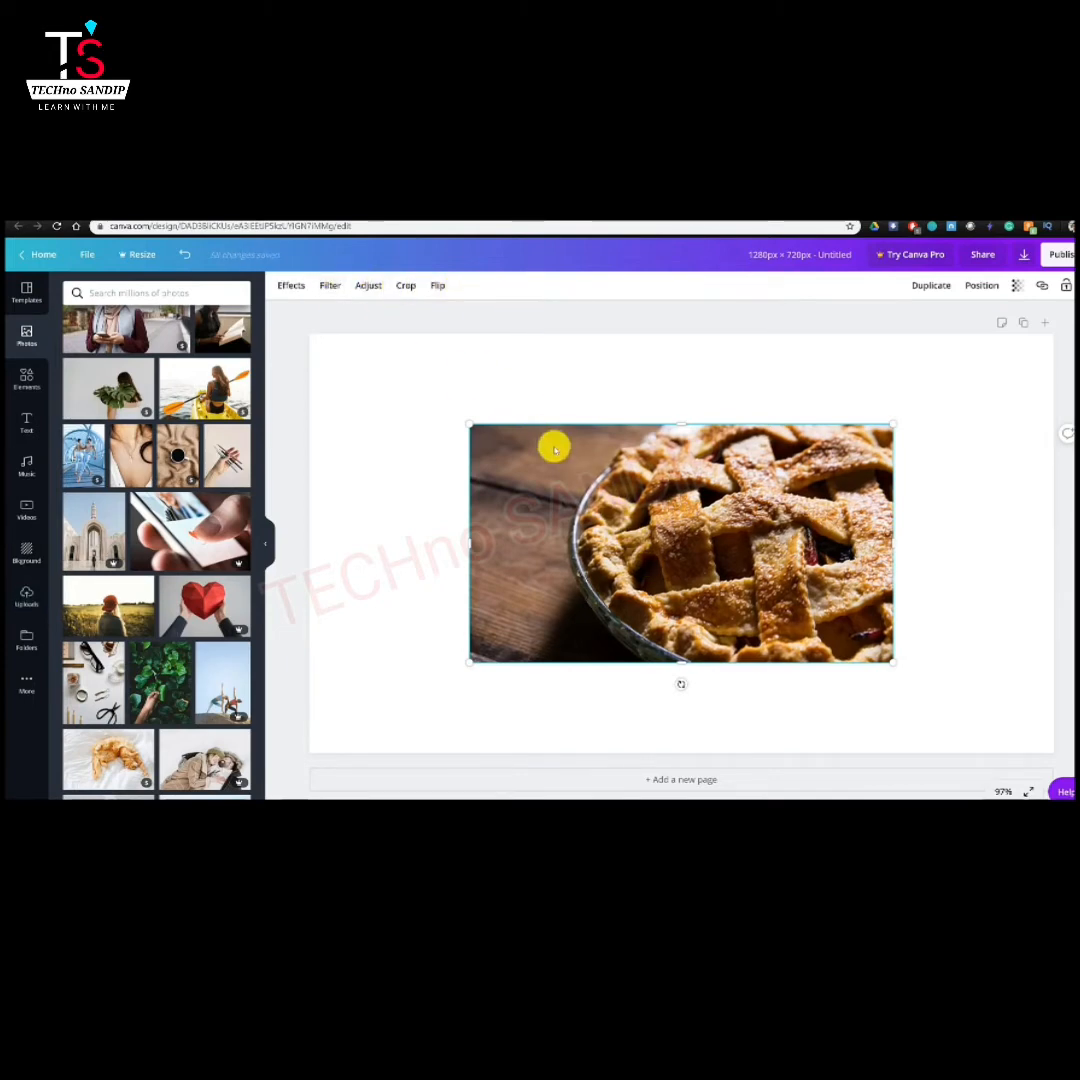
Step: Apply the Dalliance filter to the pie photo and set its brightness to -21
click(290, 285)
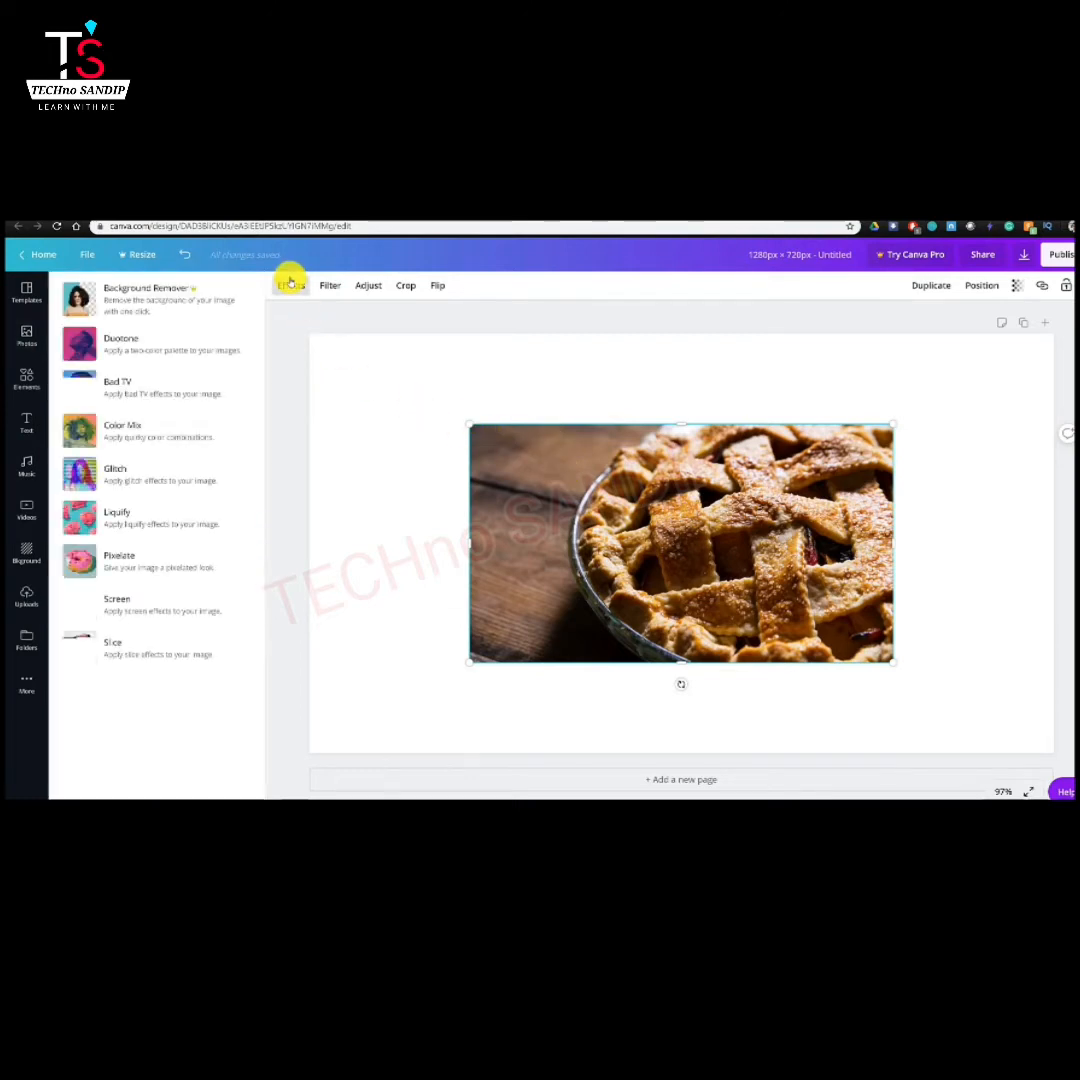
click(340, 286)
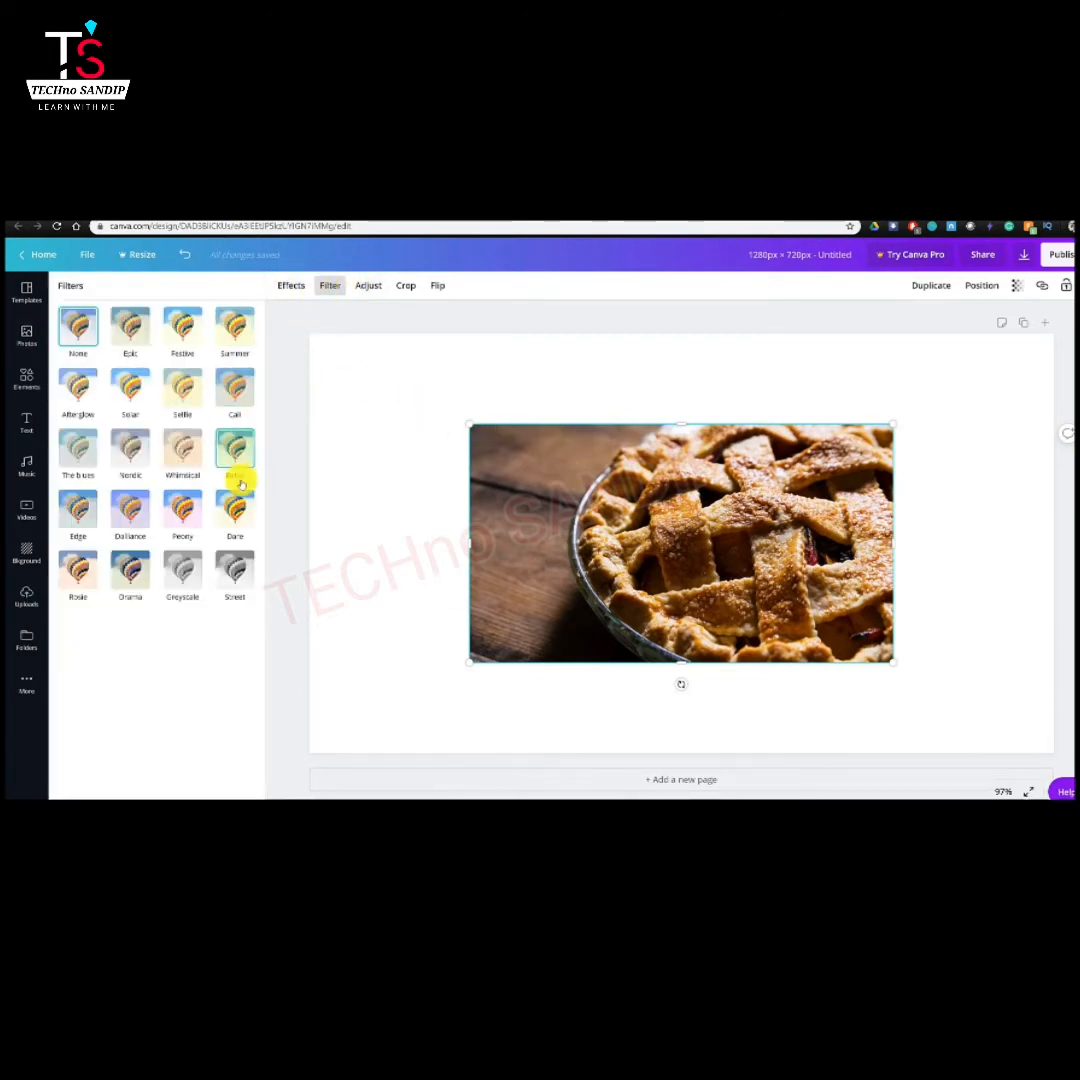
click(120, 515)
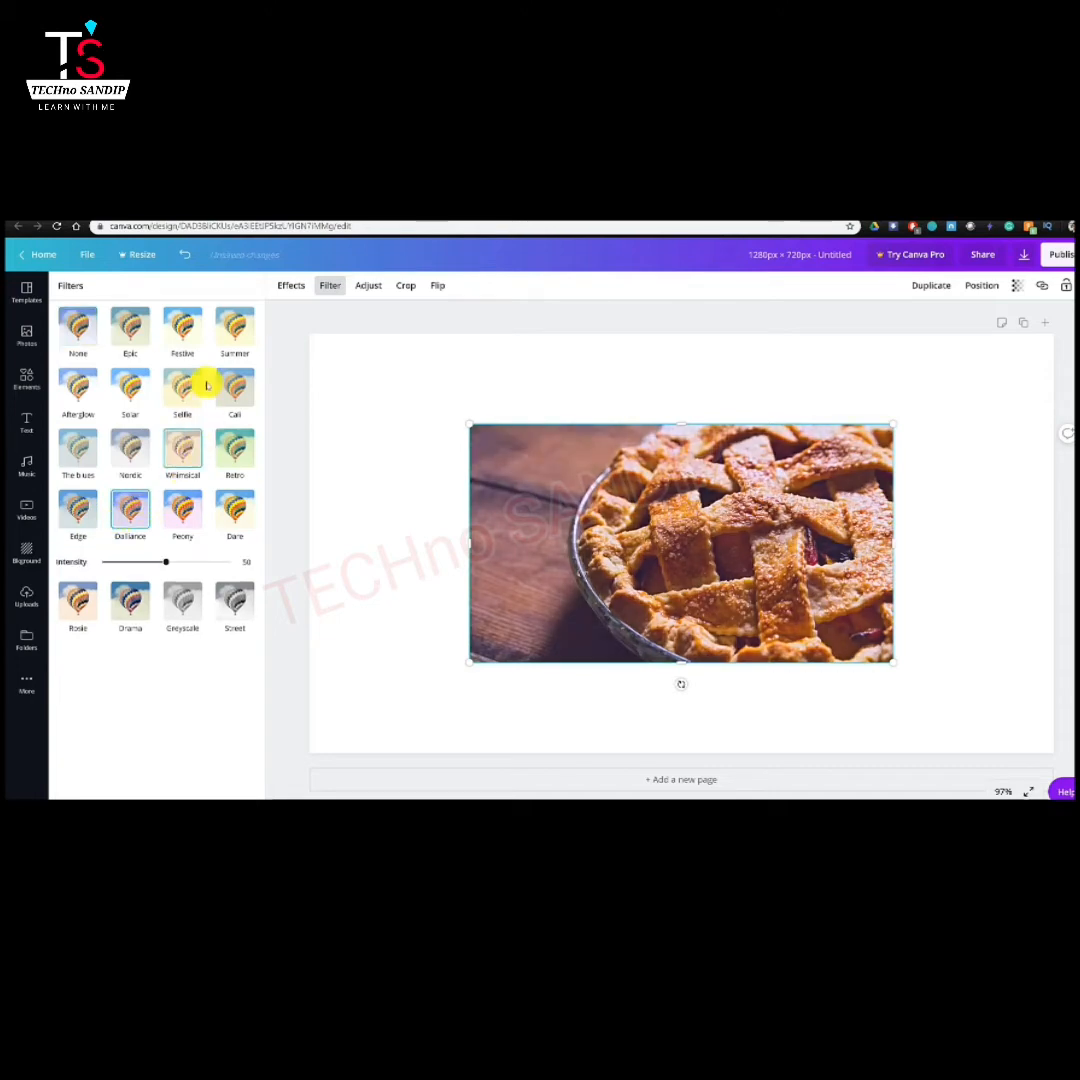
click(368, 285)
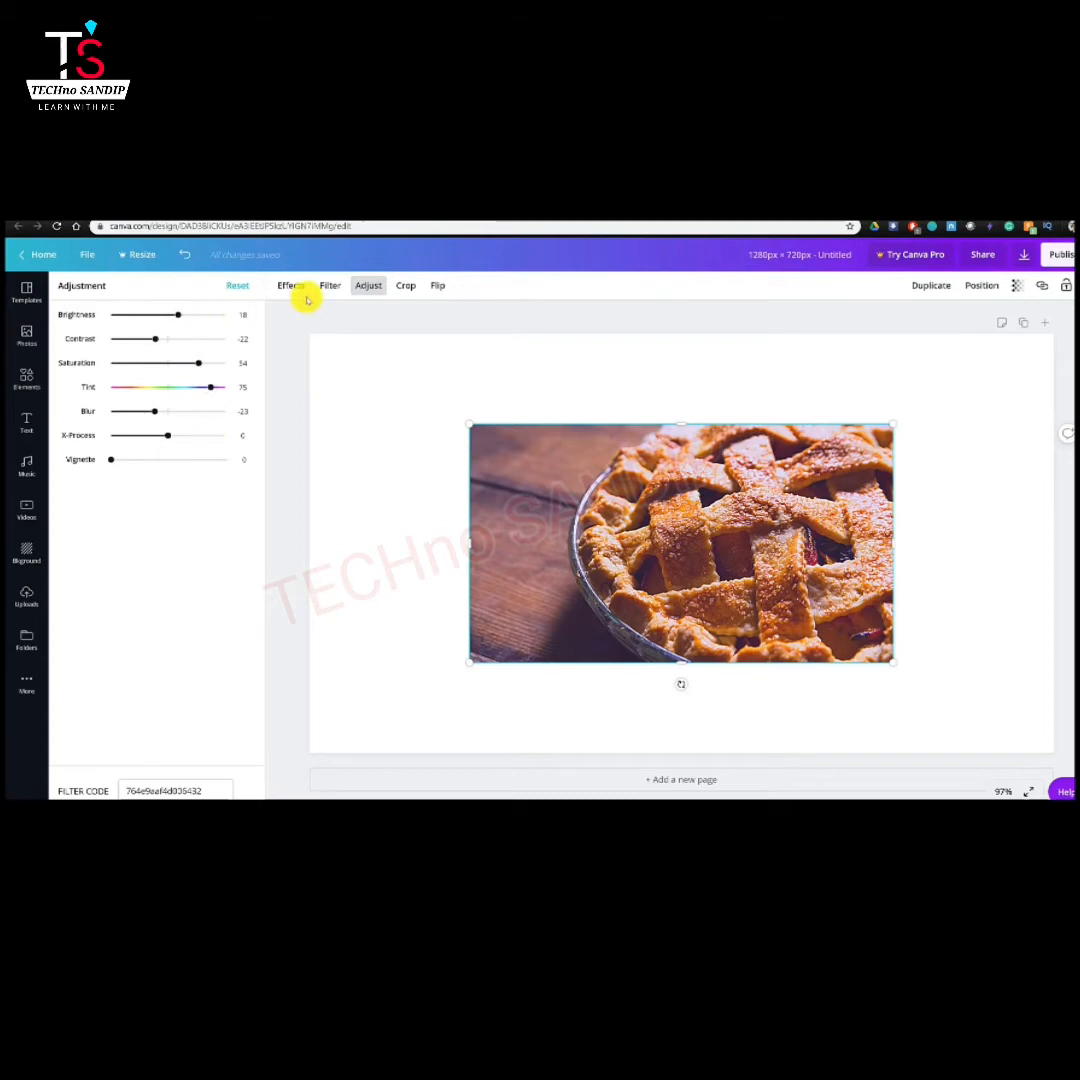
drag(180, 319, 156, 326)
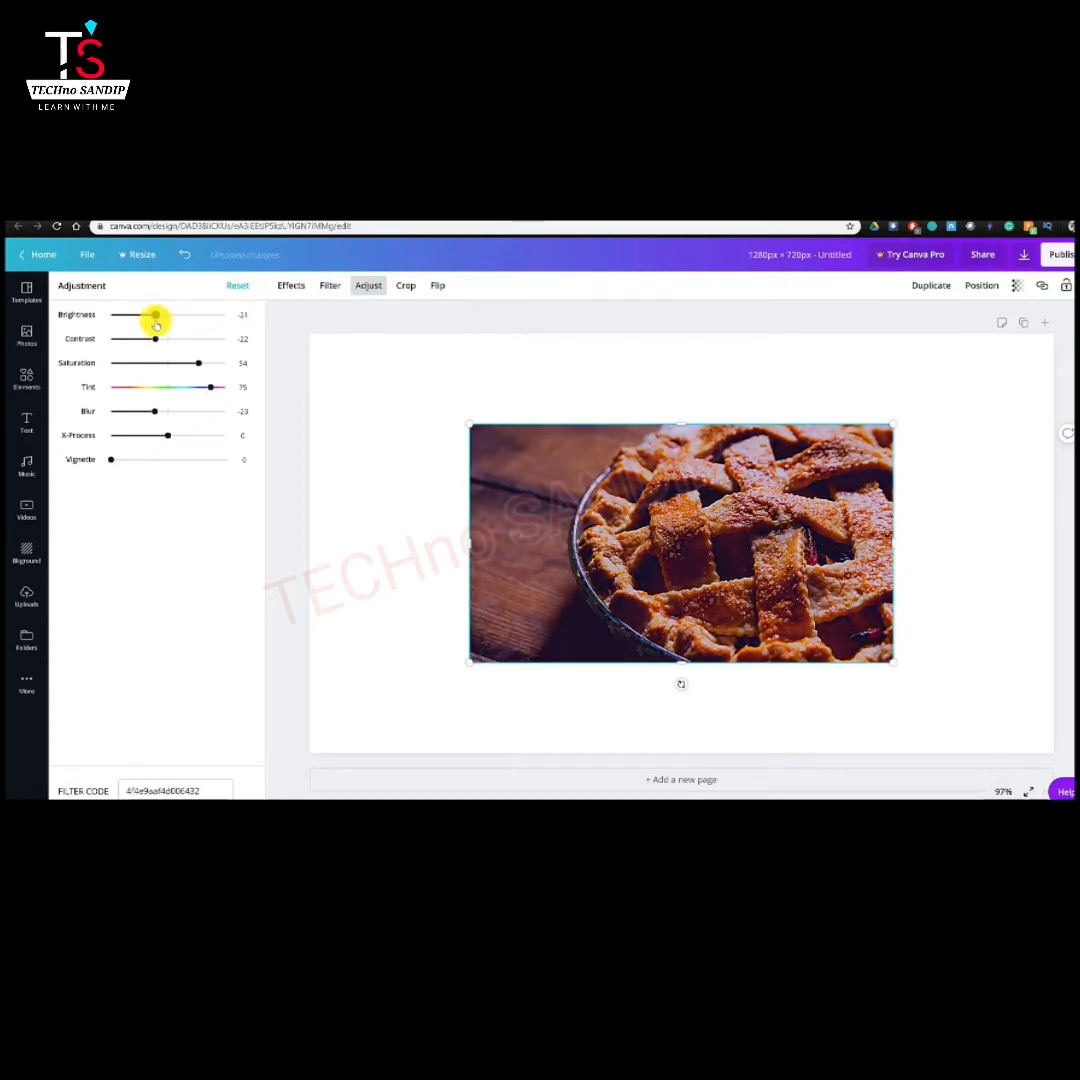
Step: Look through the crop, position, transparency and link options for the pie photo
click(406, 288)
click(304, 290)
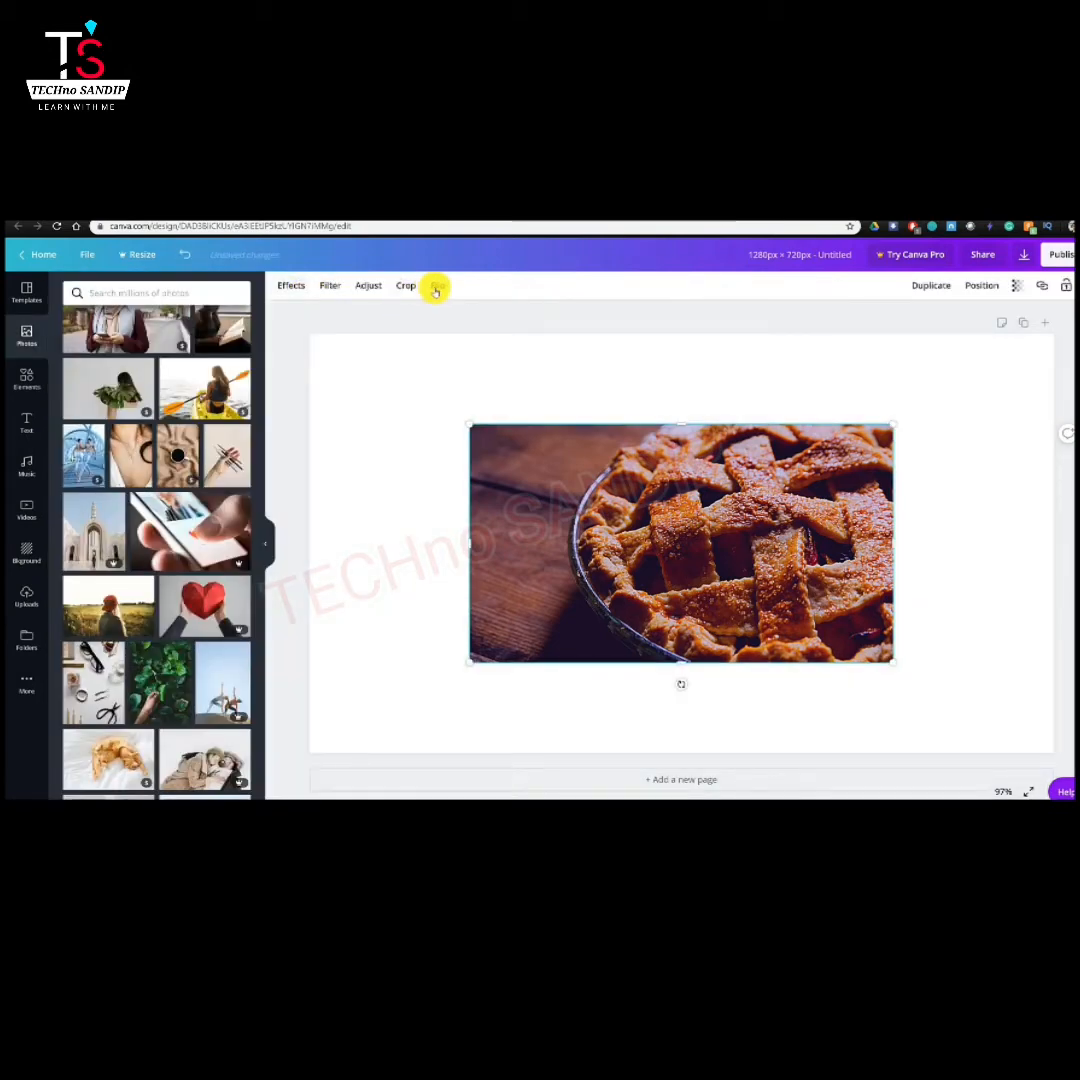
click(984, 288)
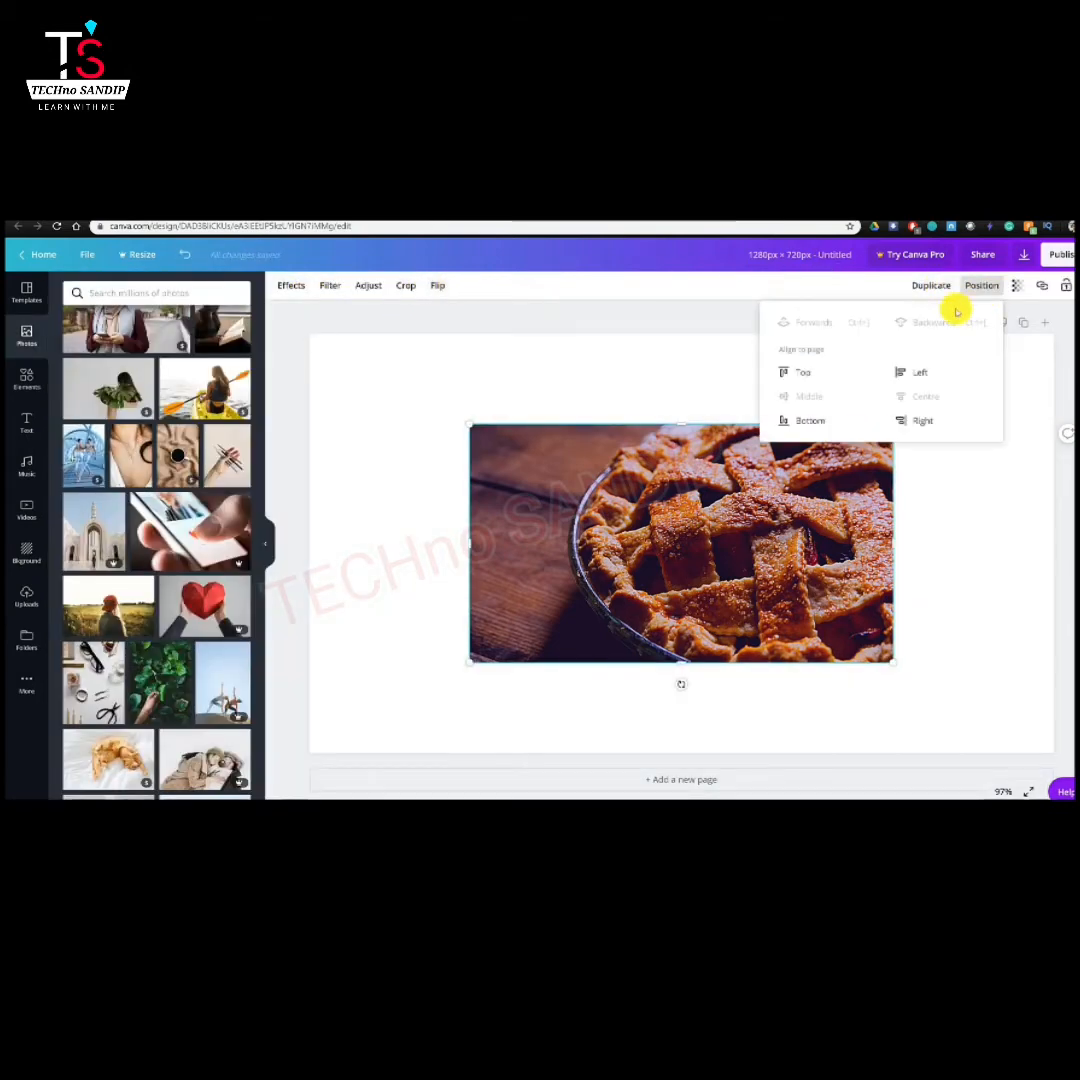
click(1033, 450)
click(1020, 290)
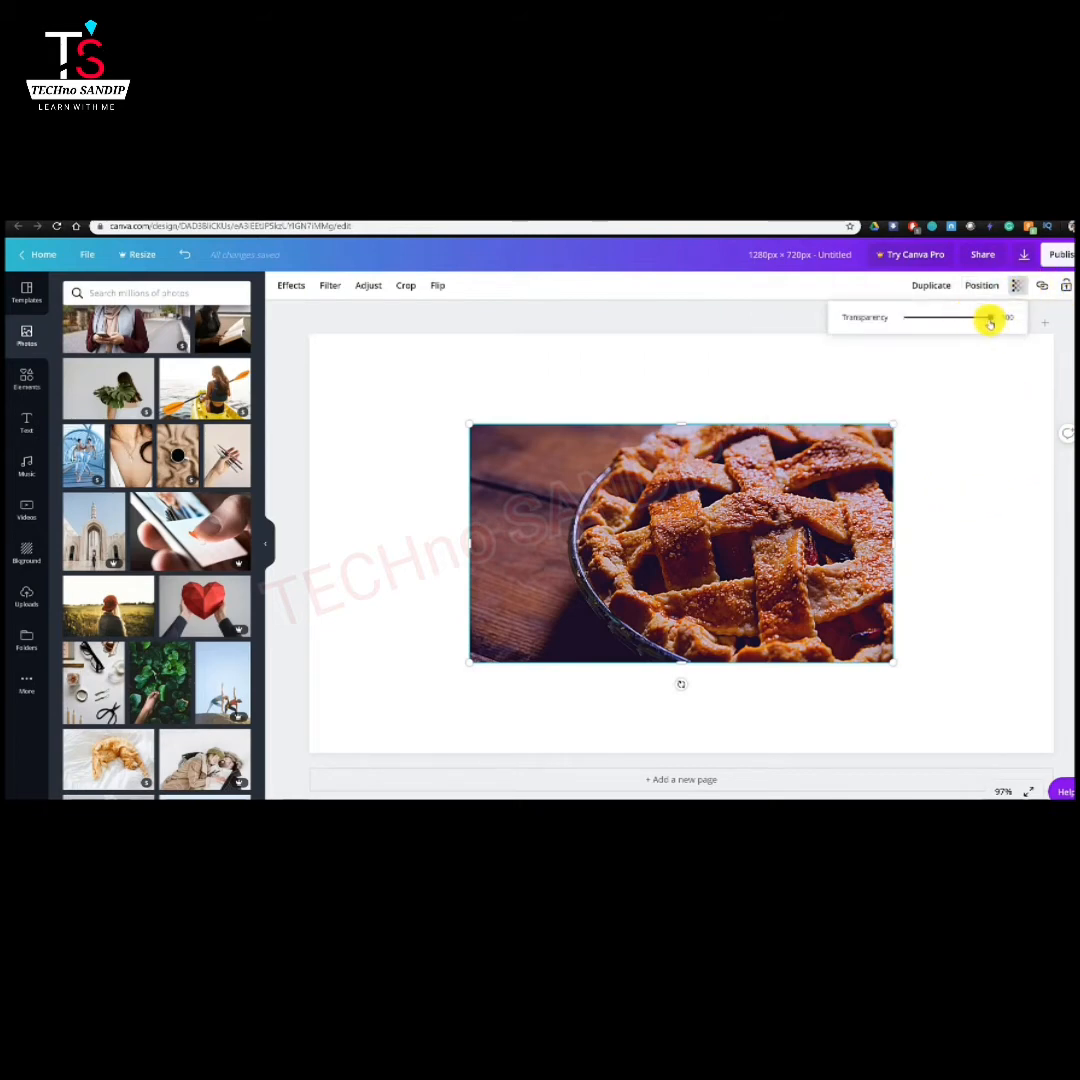
mouse_move(990, 321)
mouse_down()
mouse_move(960, 318)
mouse_move(992, 318)
mouse_up()
click(1041, 290)
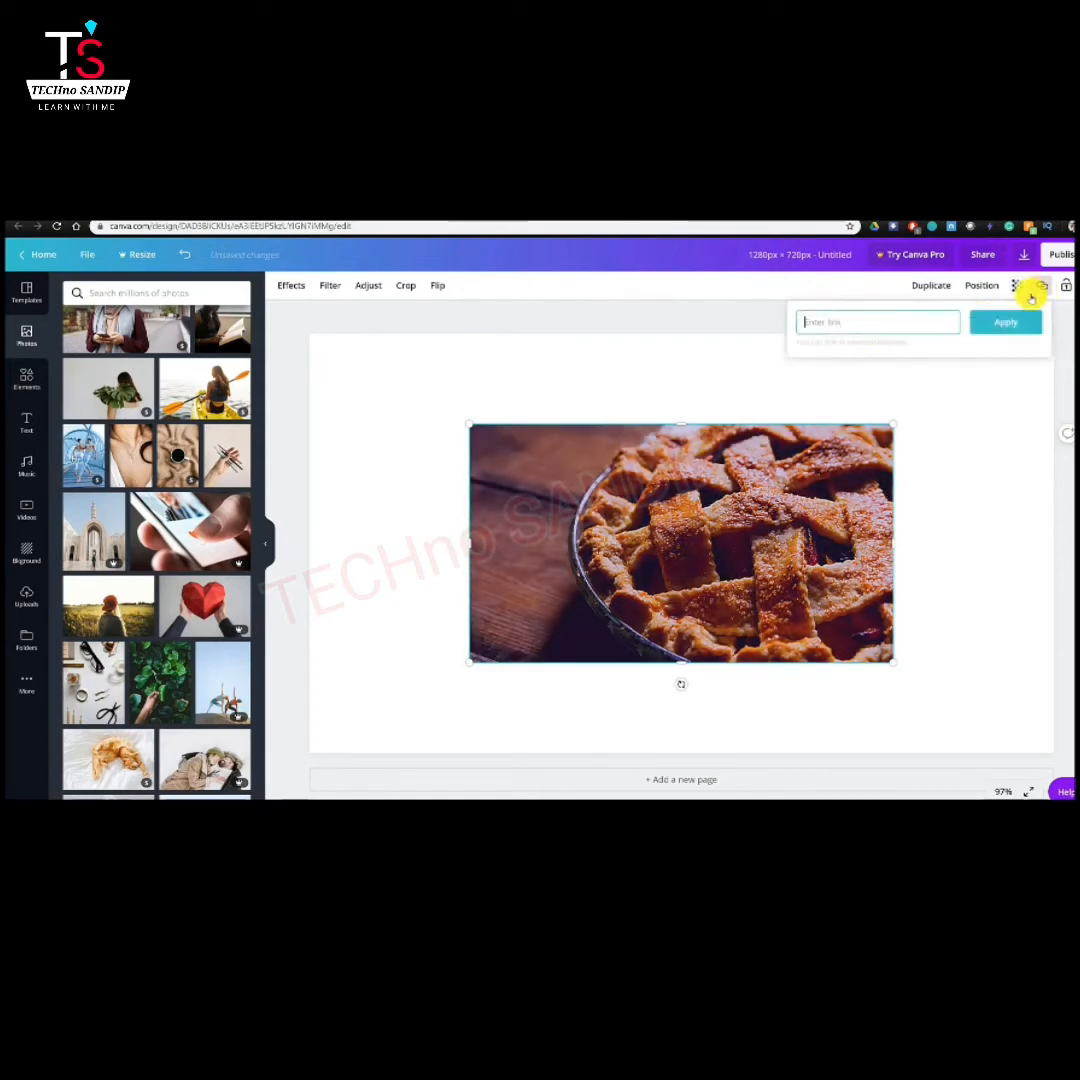
click(994, 472)
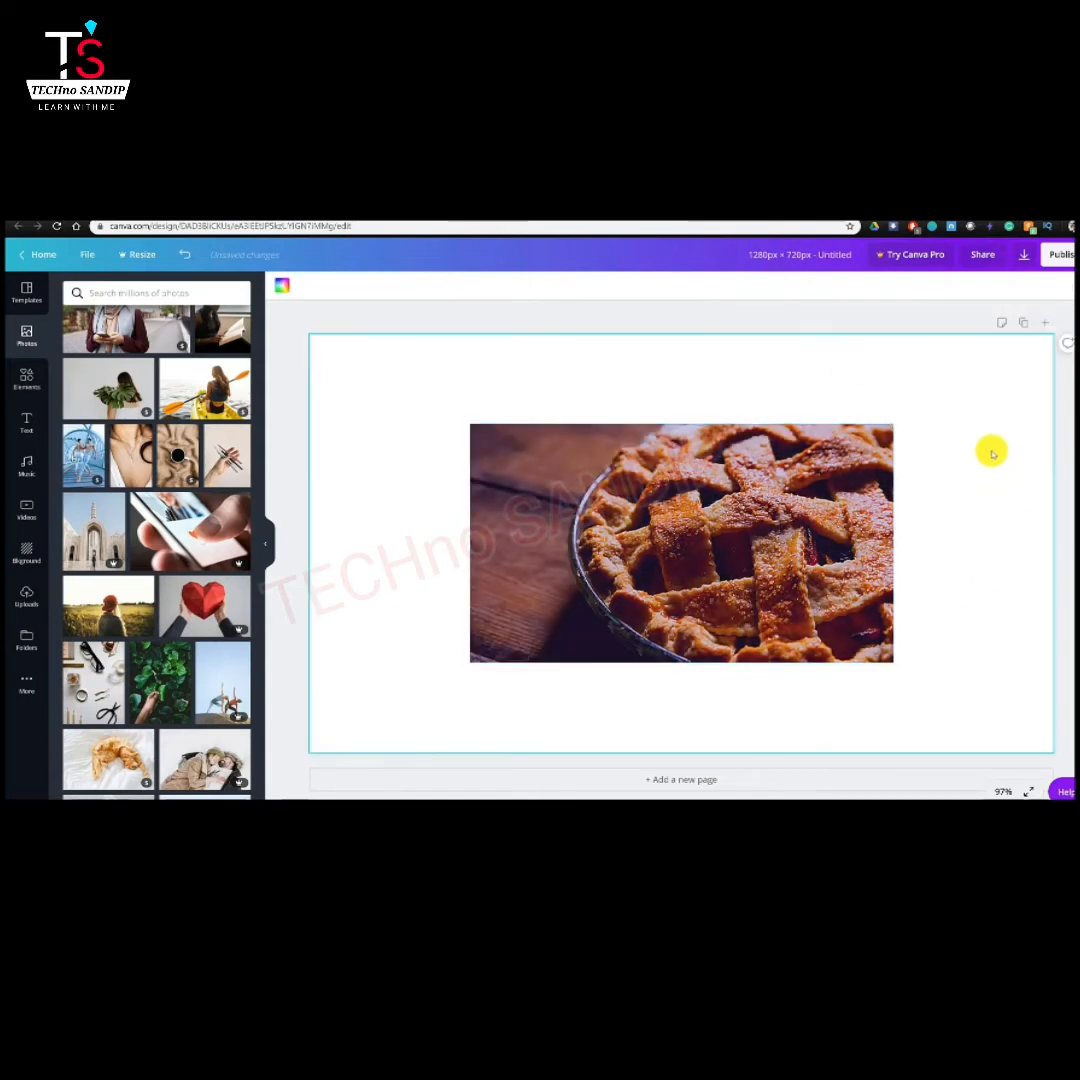
Step: Try locking the pie photo in place and undo the lock
click(778, 542)
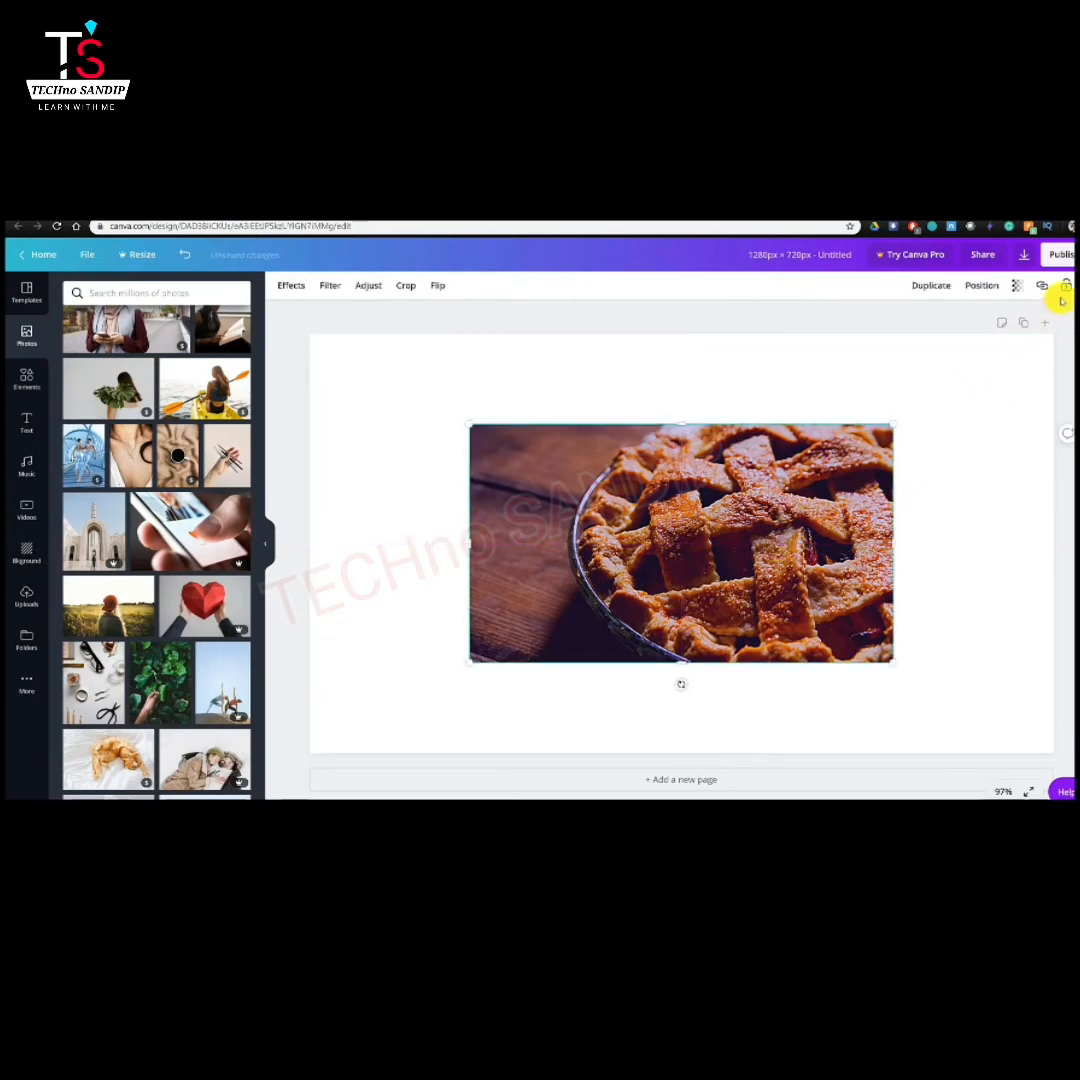
click(1064, 288)
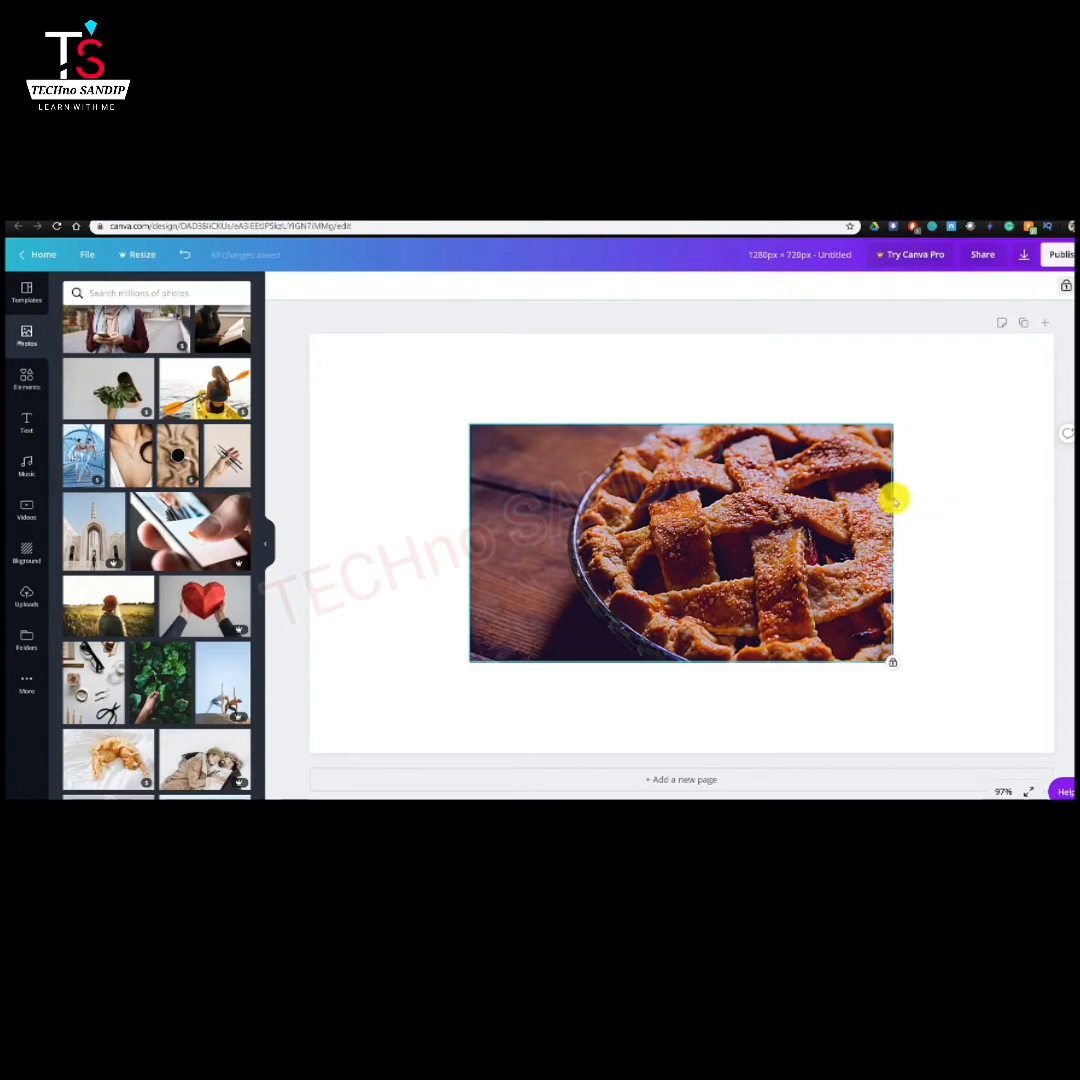
key(ctrl+z)
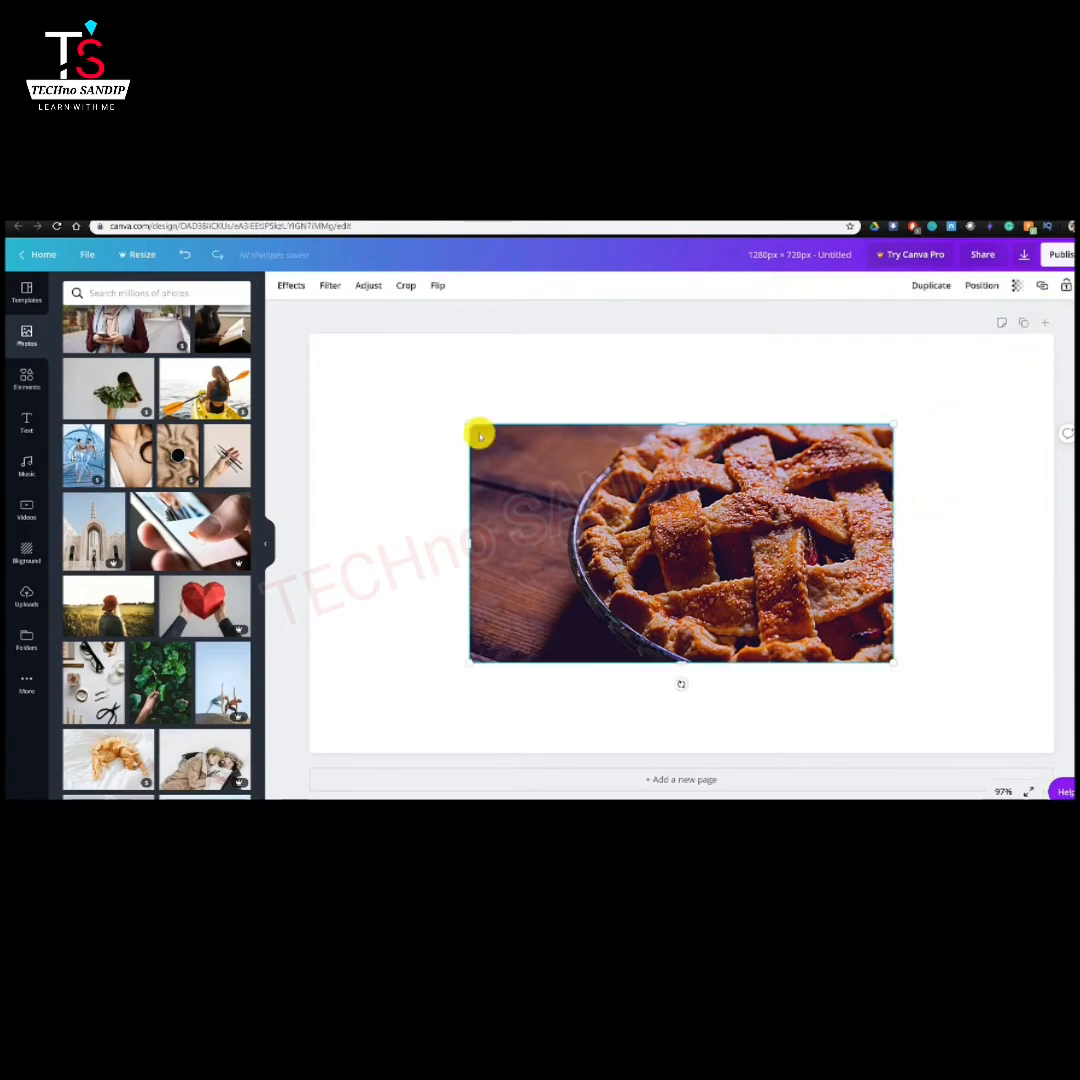
Step: Enlarge the pie photo to reach the page's top-left corner and set it as the page background
drag(469, 425, 311, 334)
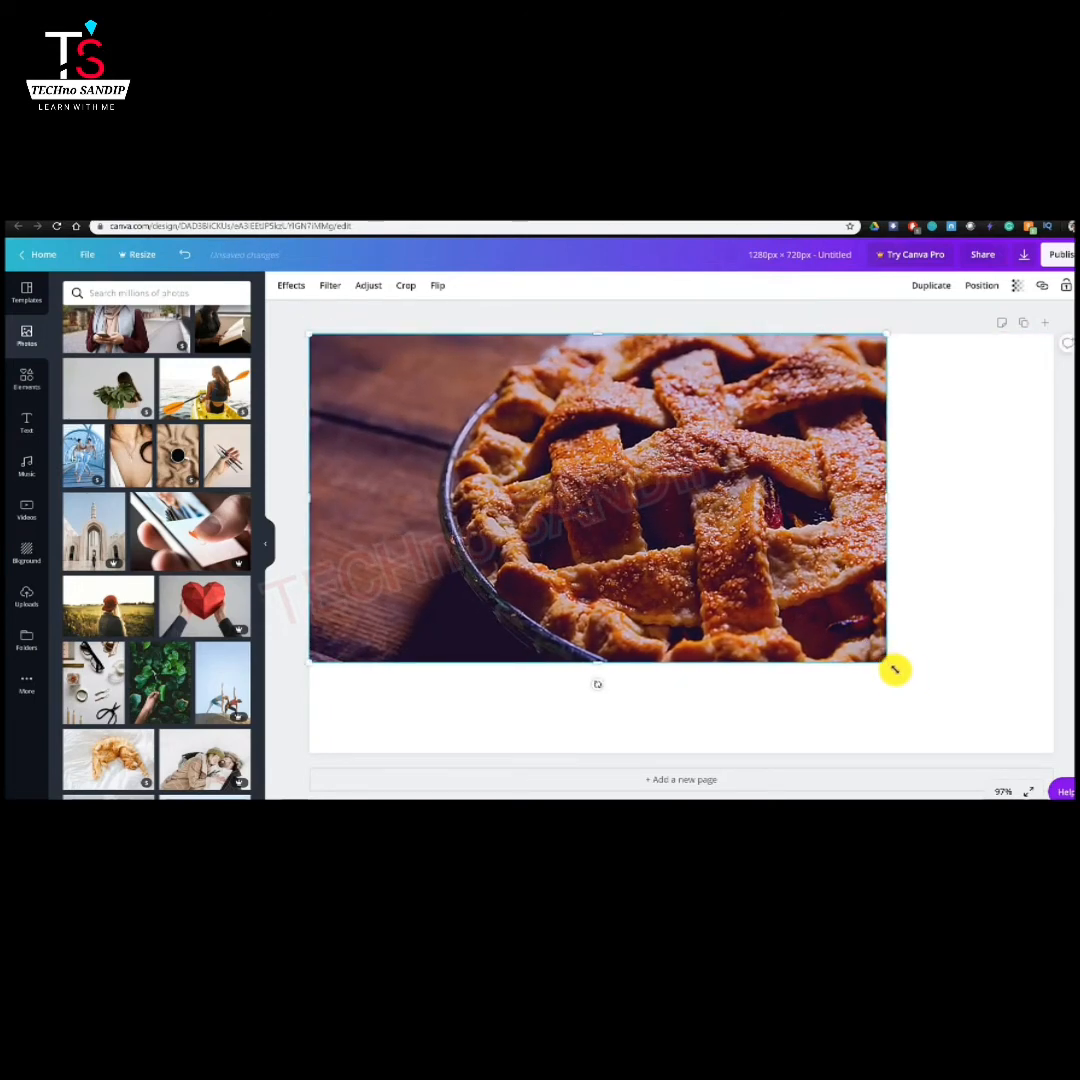
drag(895, 670, 899, 673)
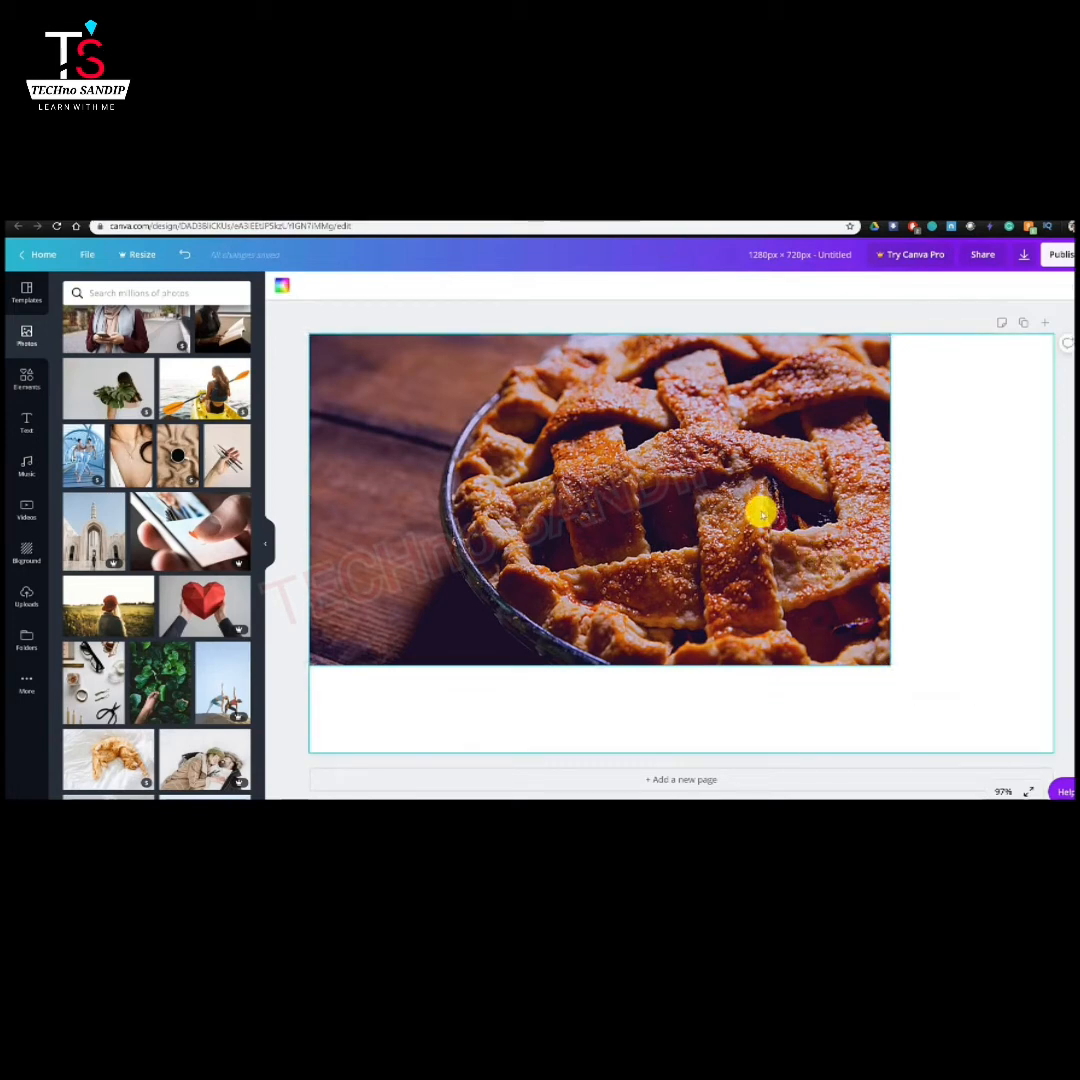
right_click(768, 493)
click(858, 697)
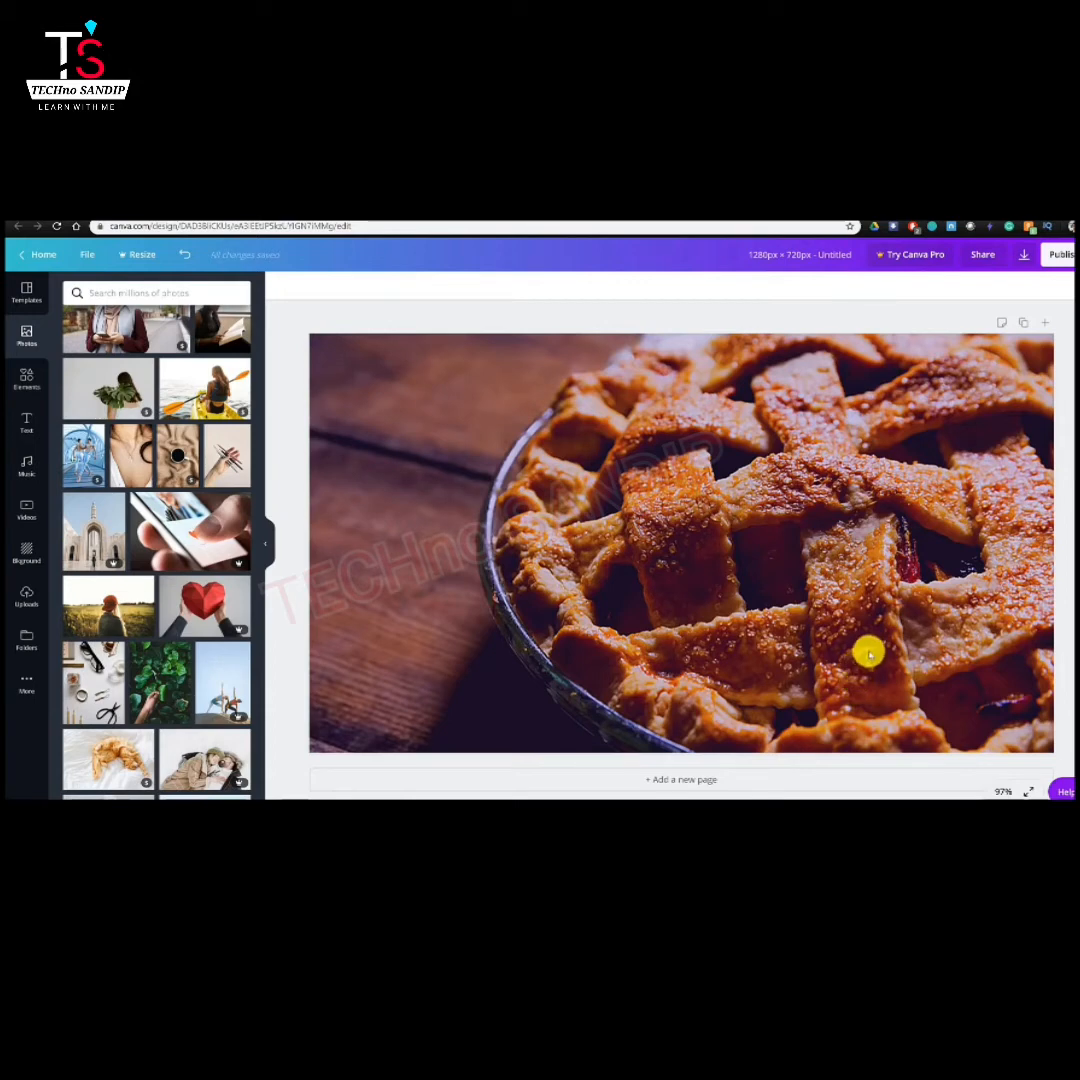
Step: Browse the elements library's grids, shapes, frames, stickers and charts, and search it for "pie"
click(24, 381)
scroll(219, 378, down, 1)
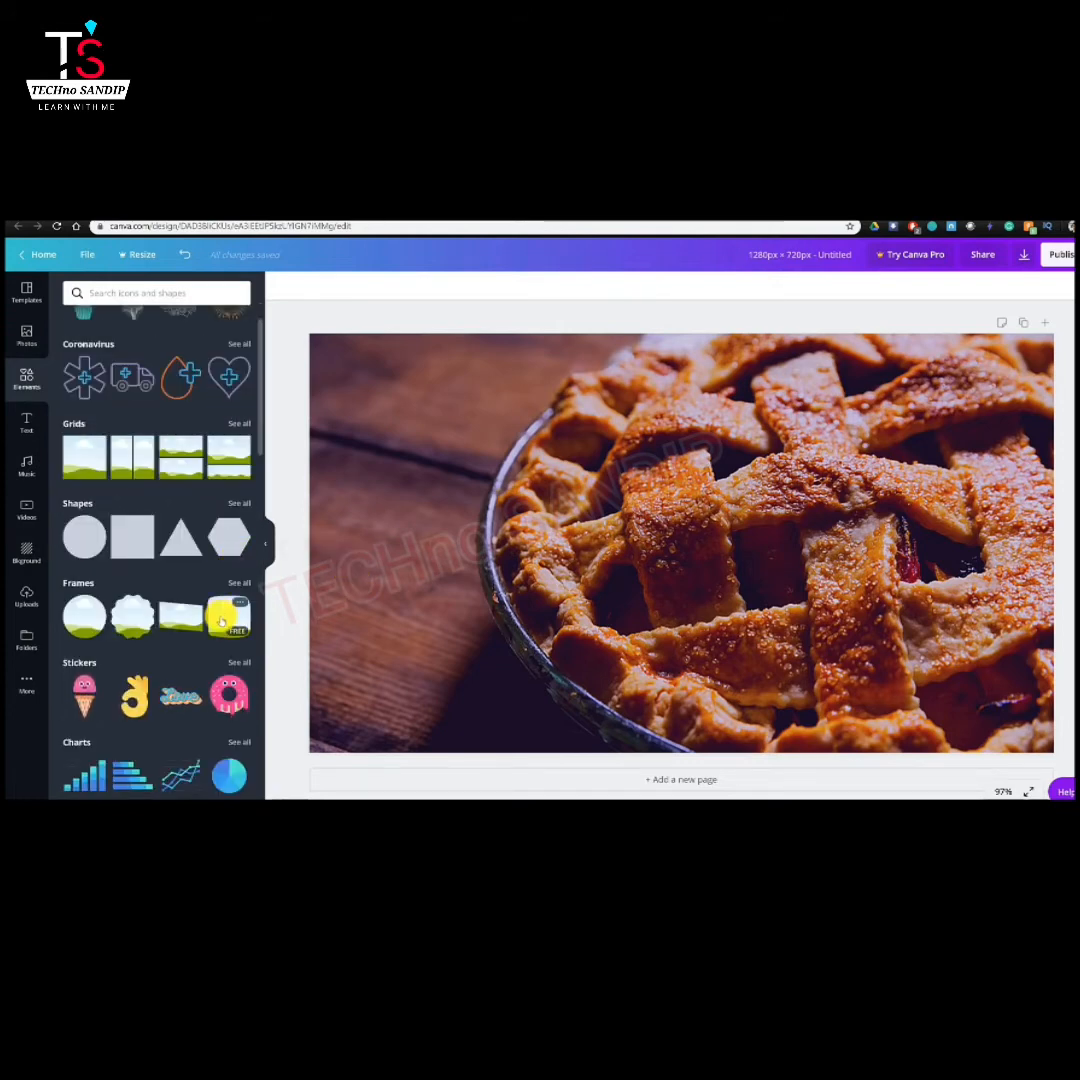
scroll(222, 622, down, 1)
scroll(212, 650, down, 1)
scroll(214, 695, down, 1)
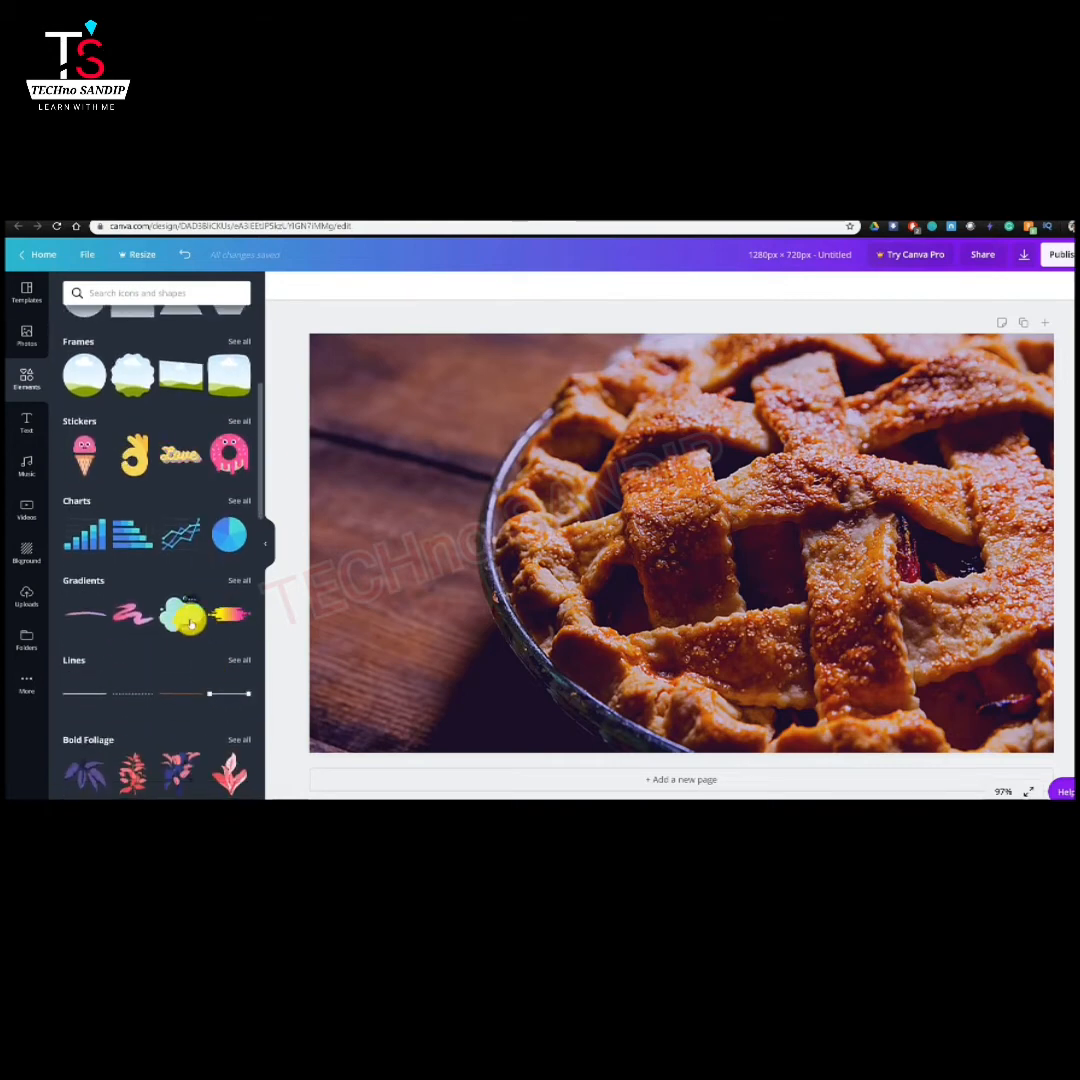
click(161, 294)
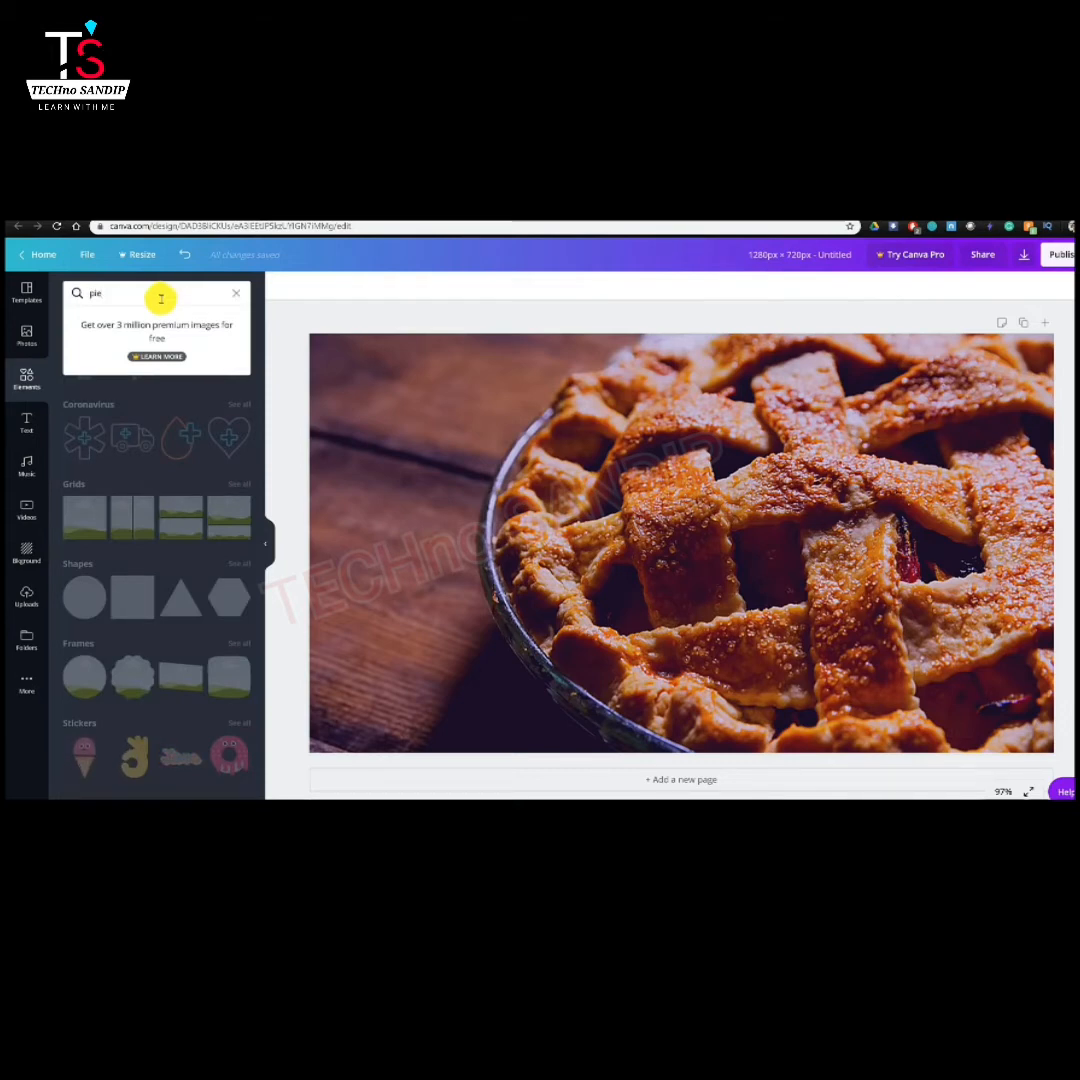
key(Return)
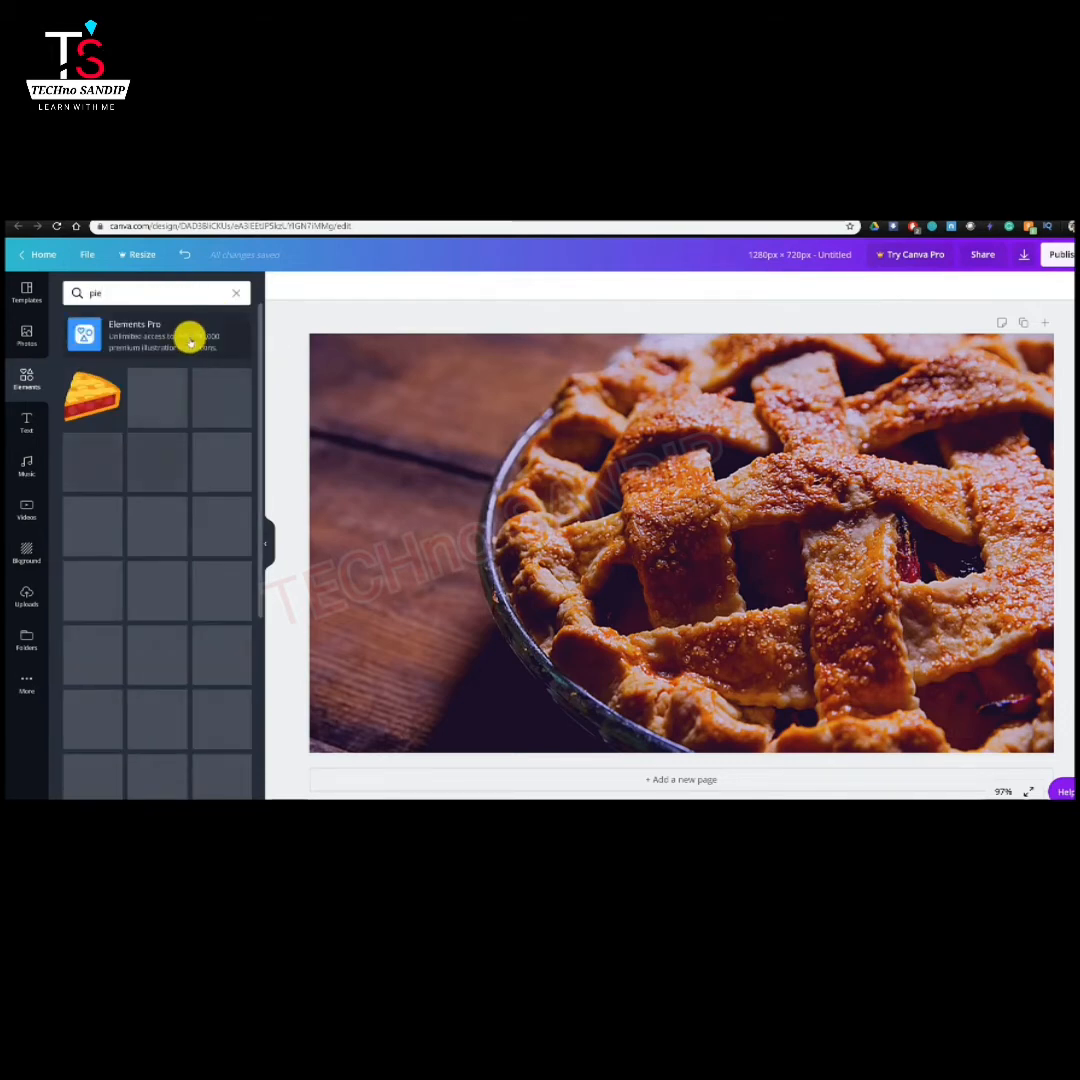
Step: Add the red-and-yellow pie slice graphic to the page and recolour its darkest red filling to #760316
click(97, 396)
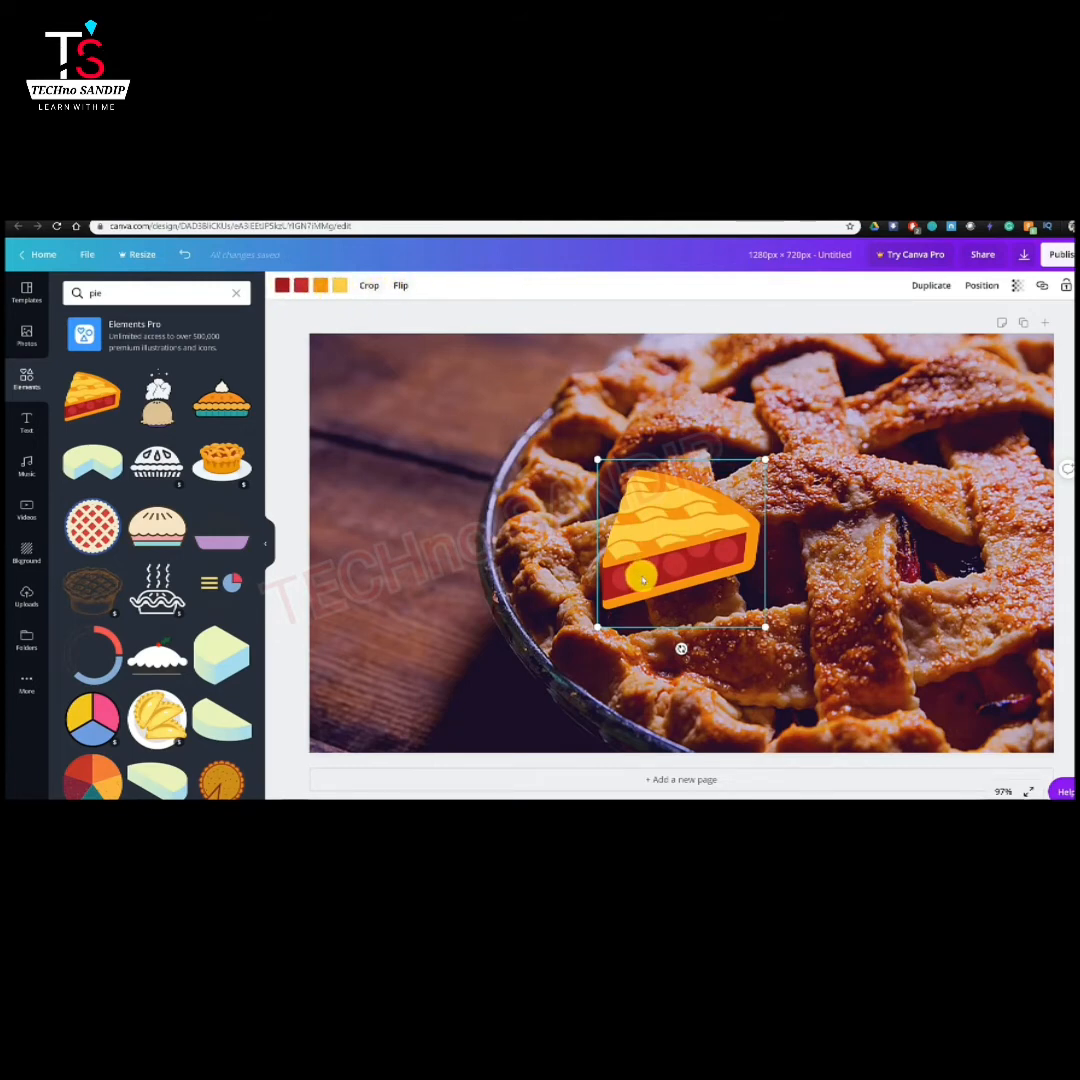
click(282, 287)
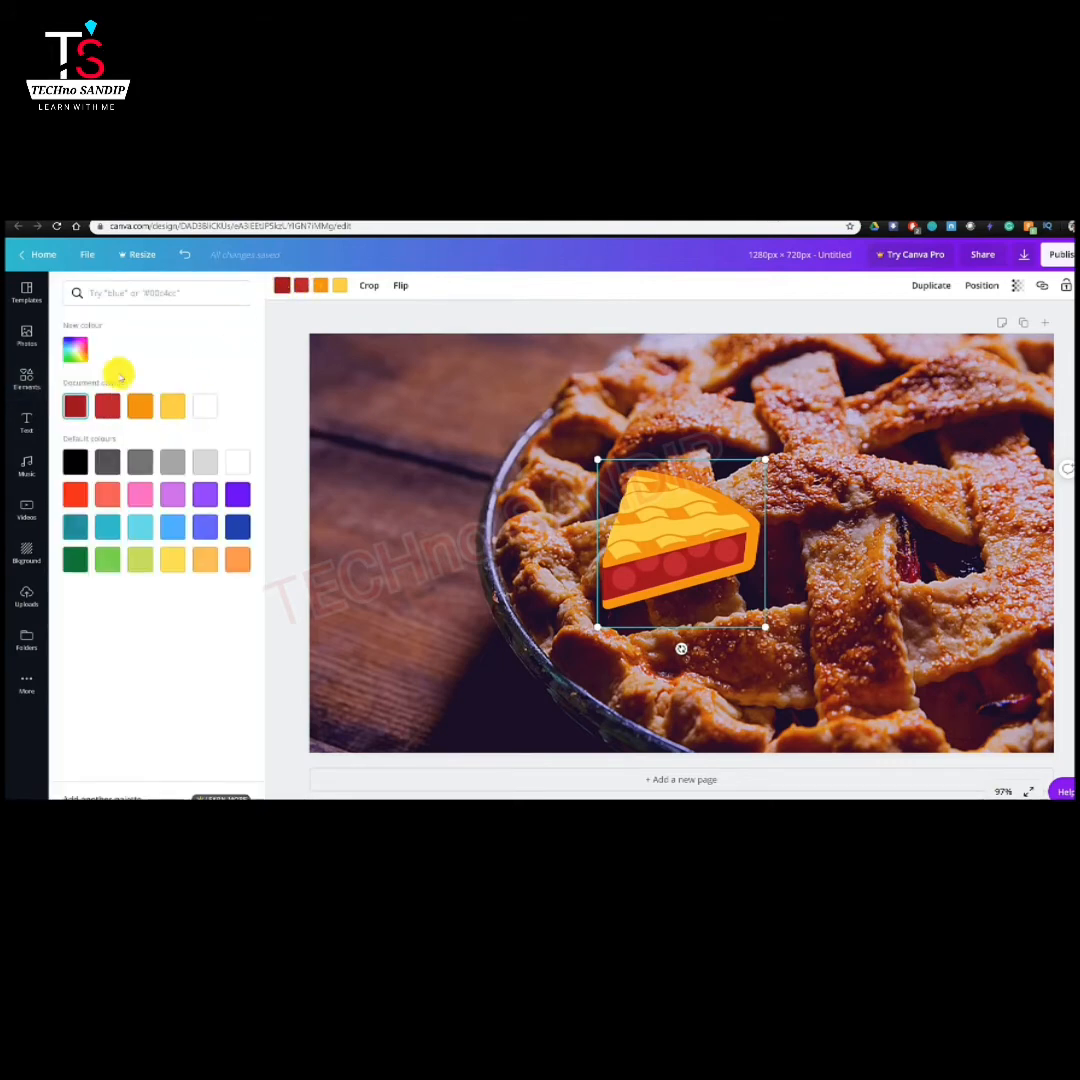
click(75, 349)
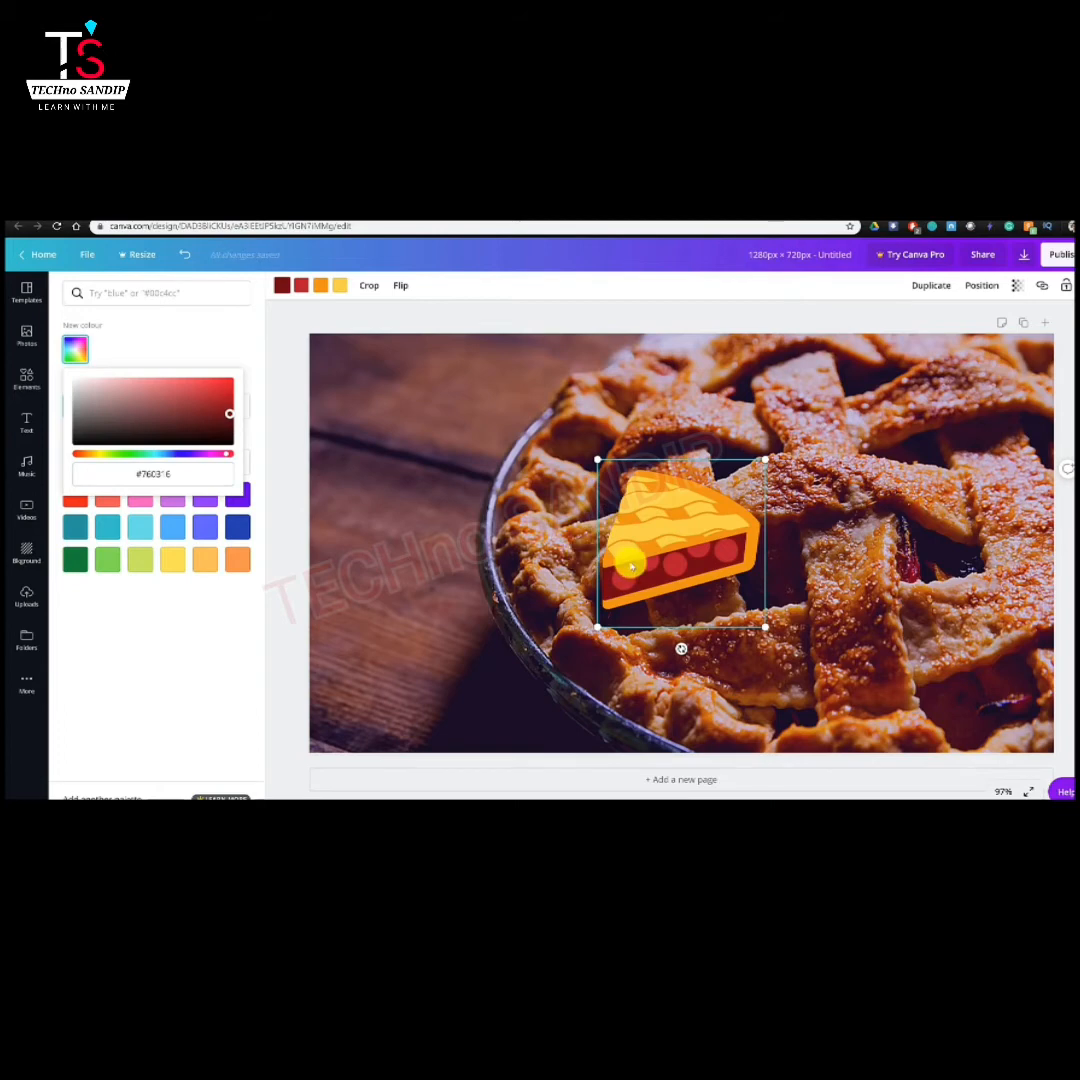
Step: Shrink the pie slice, tilt it to about -11°, and duplicate it so slices sit near the page's upper-left corner and lower middle
drag(764, 627, 660, 574)
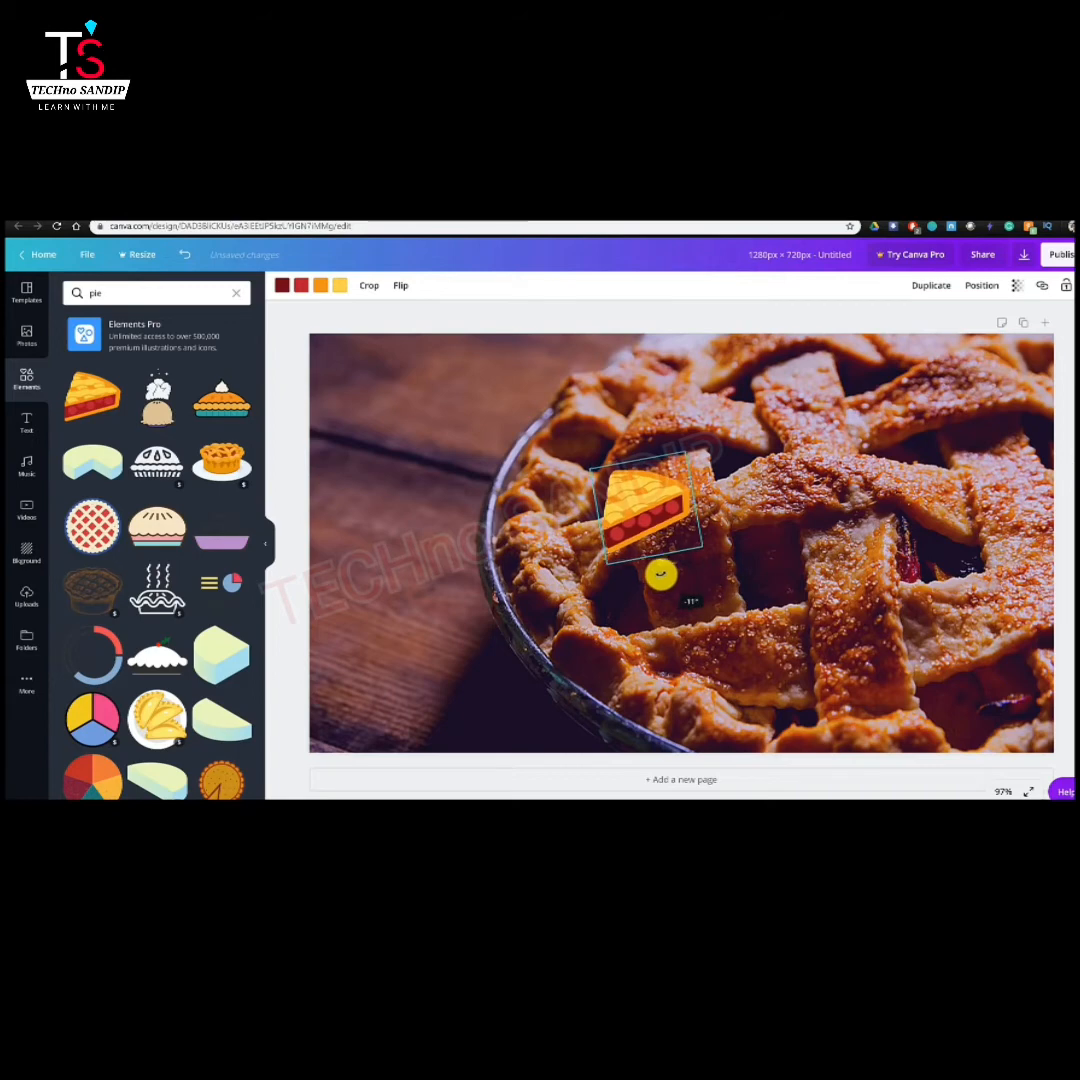
click(936, 287)
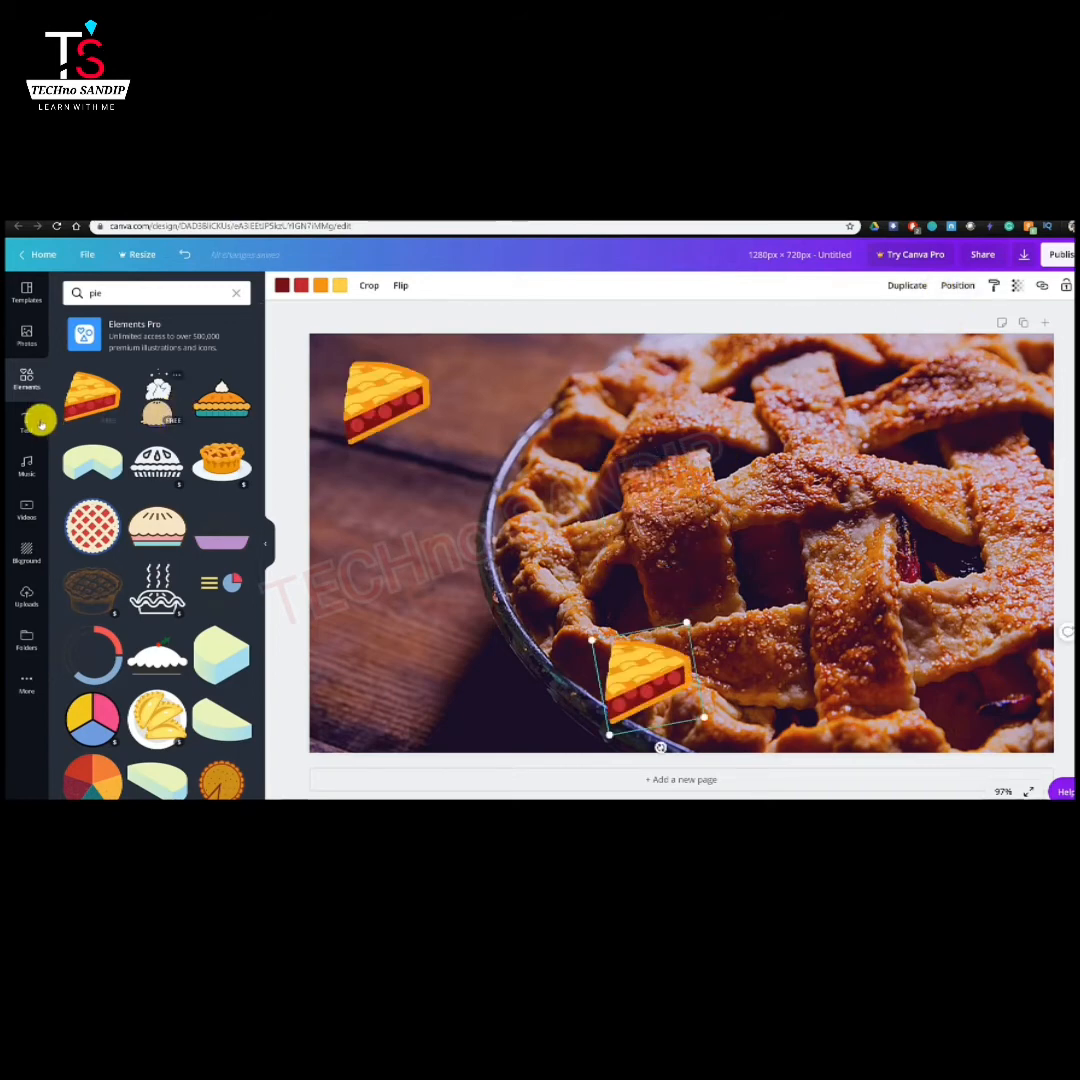
Step: Add a square shape and resize it into a tall rectangle spanning the area between the two pie slices
click(36, 420)
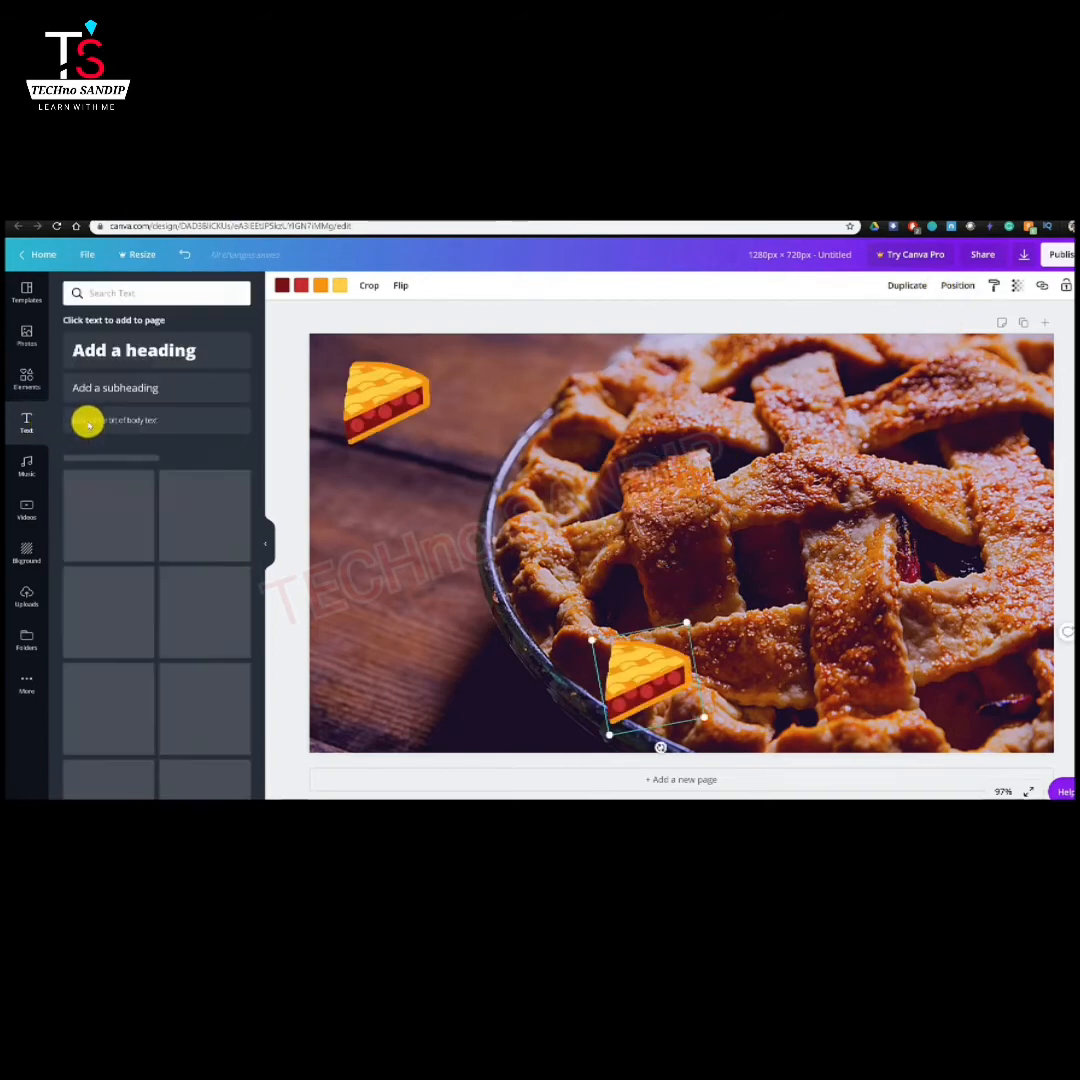
click(24, 384)
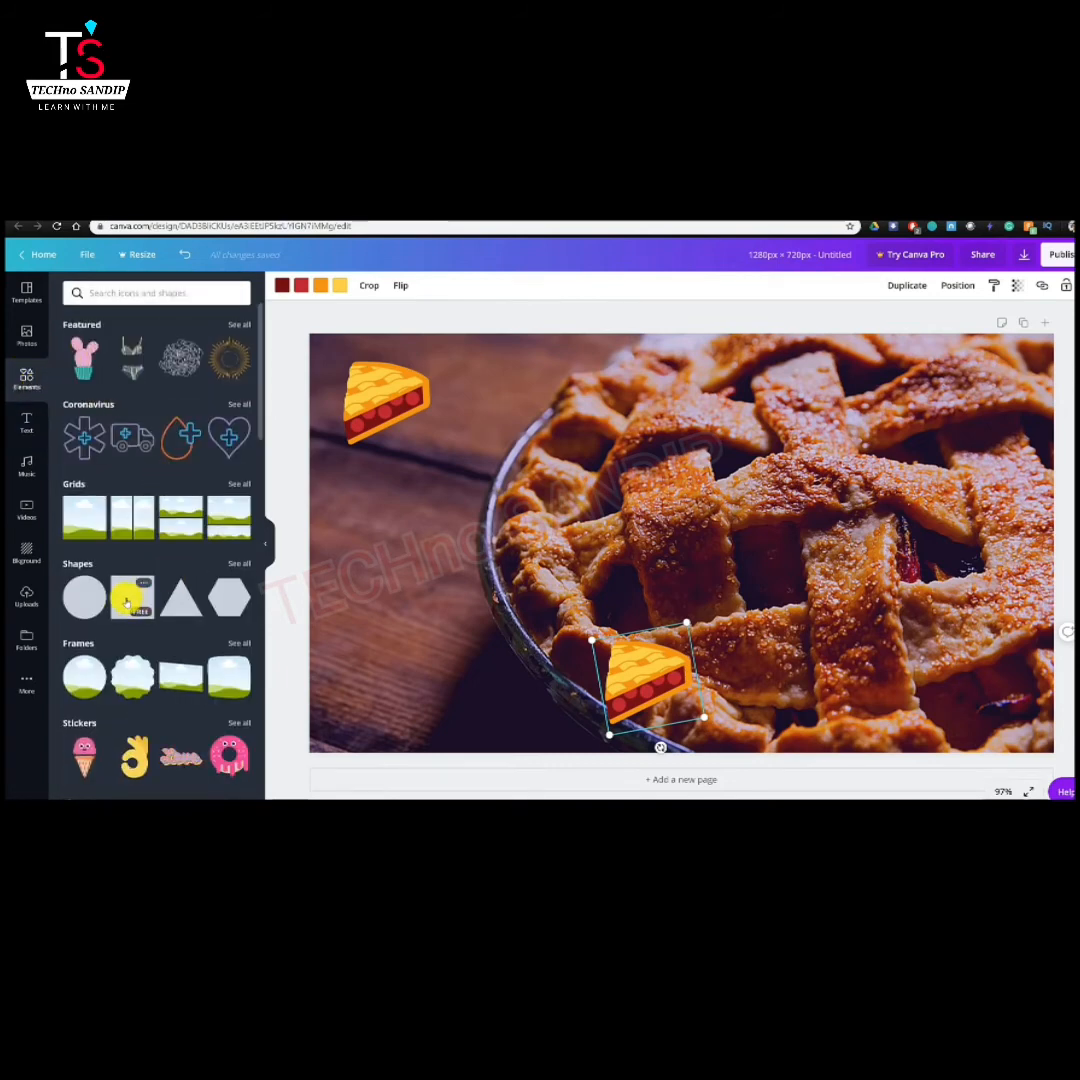
click(127, 600)
drag(851, 712, 503, 692)
drag(506, 534, 410, 538)
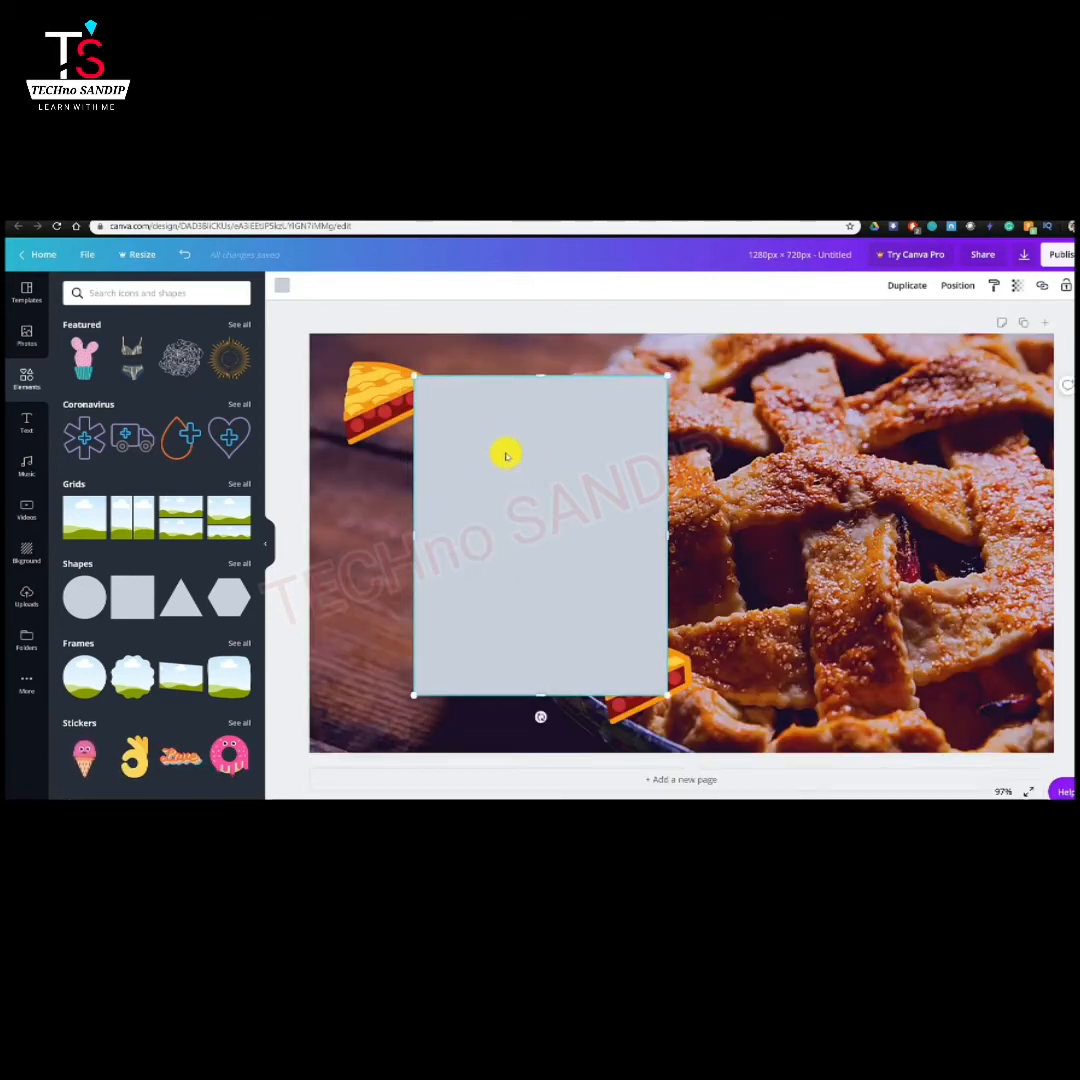
drag(529, 485, 483, 493)
Step: Bring both pie slices to the front of the rectangle, with the lower one overlapping its bottom-right corner
click(661, 683)
click(481, 493)
click(648, 680)
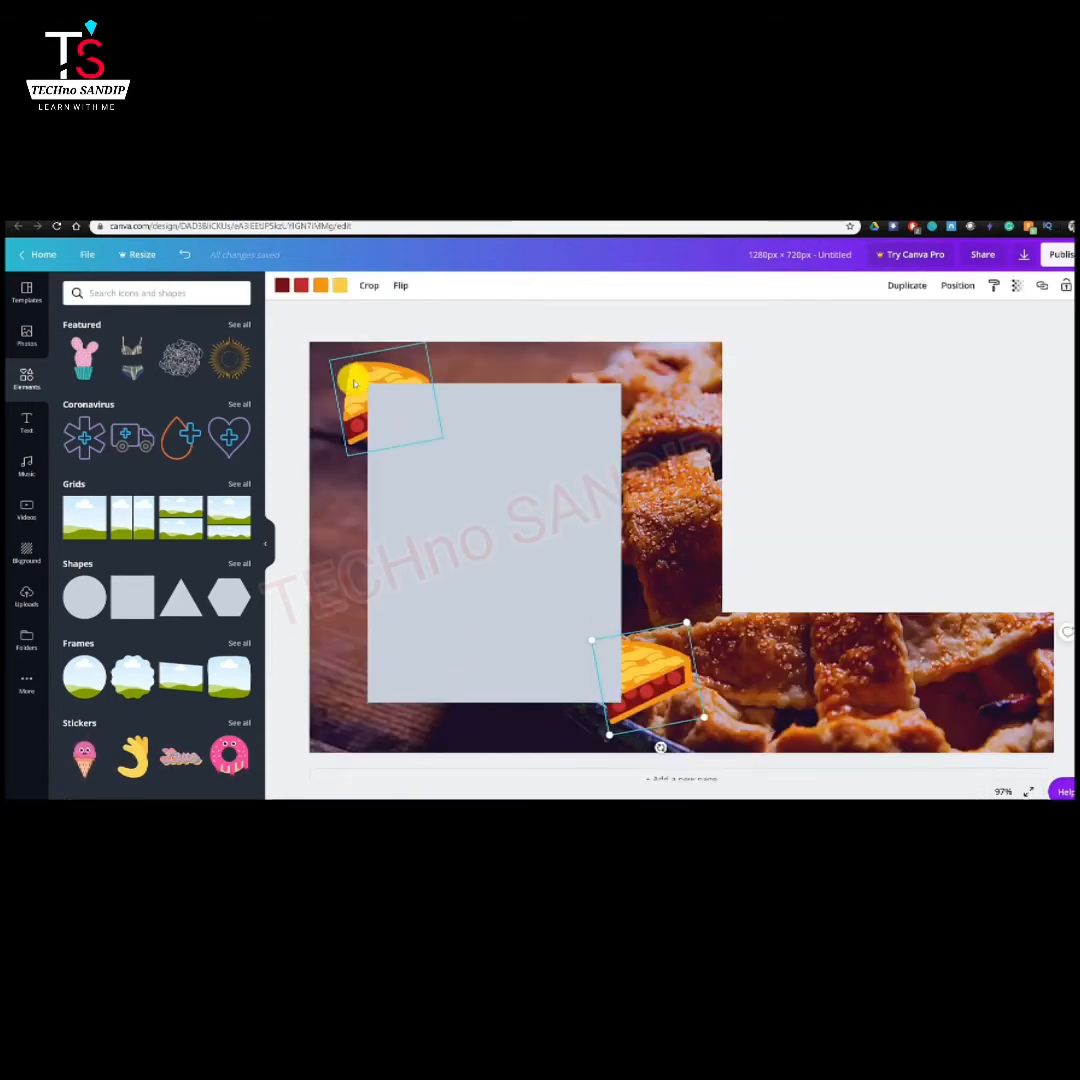
shift+click(354, 383)
right_click(362, 385)
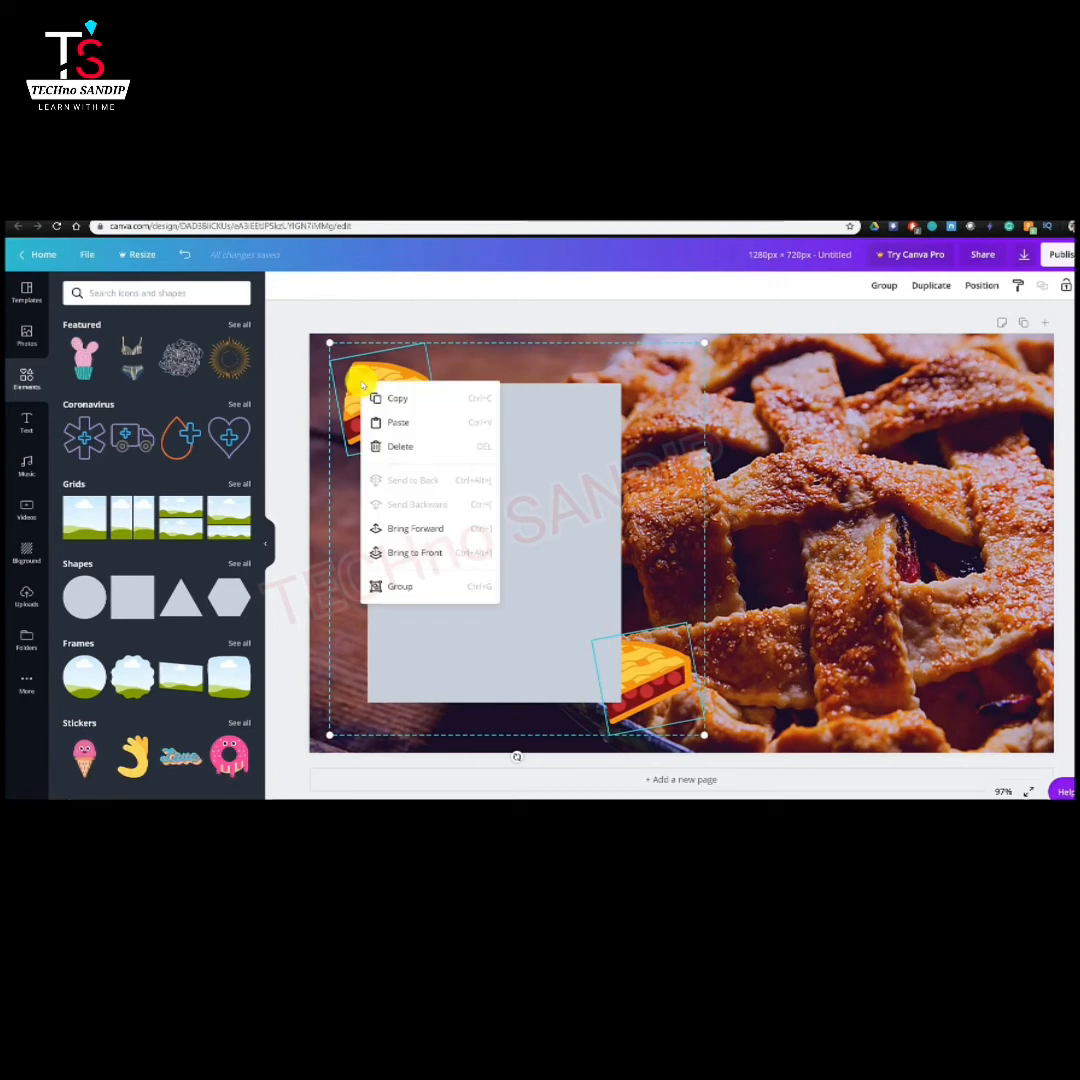
click(432, 553)
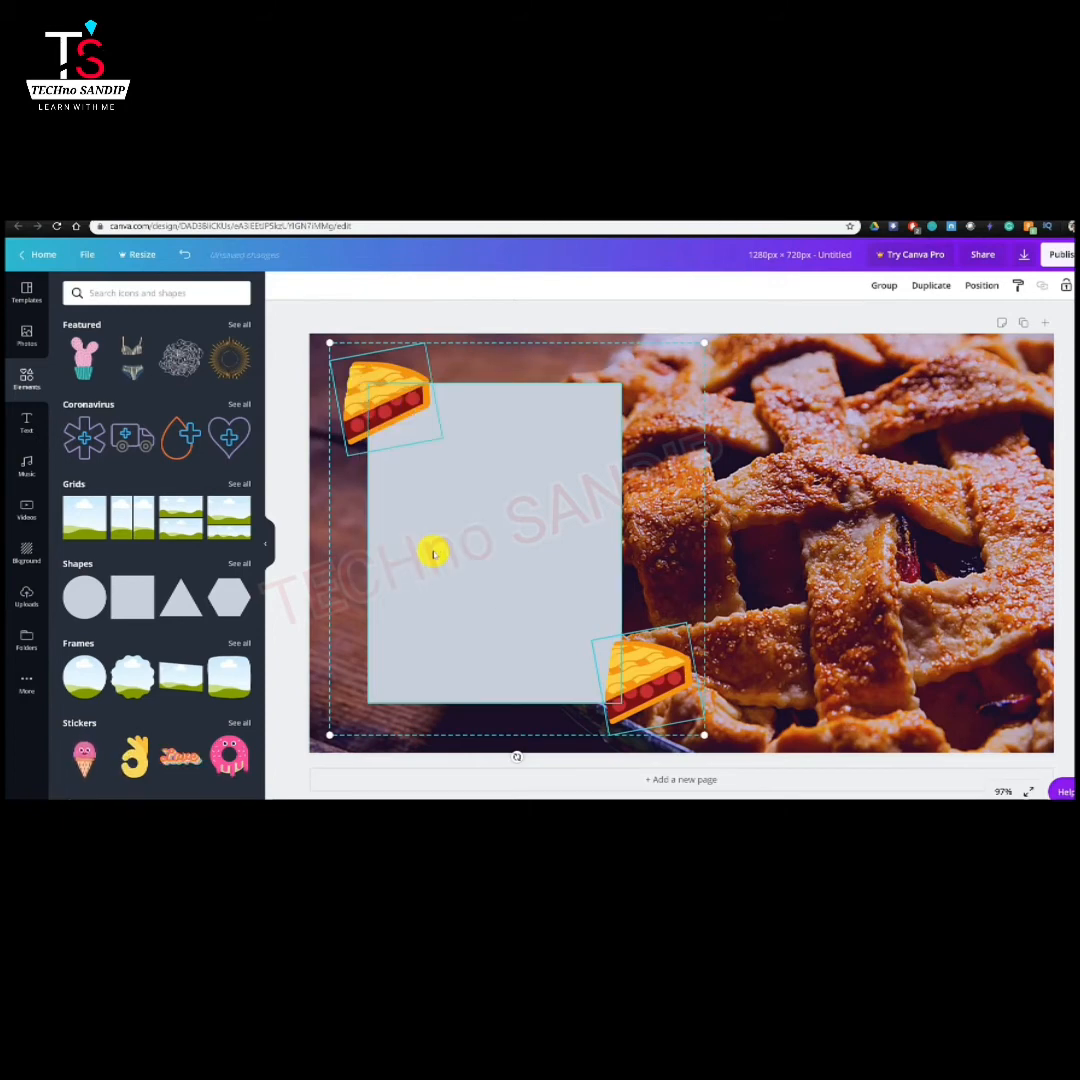
click(767, 533)
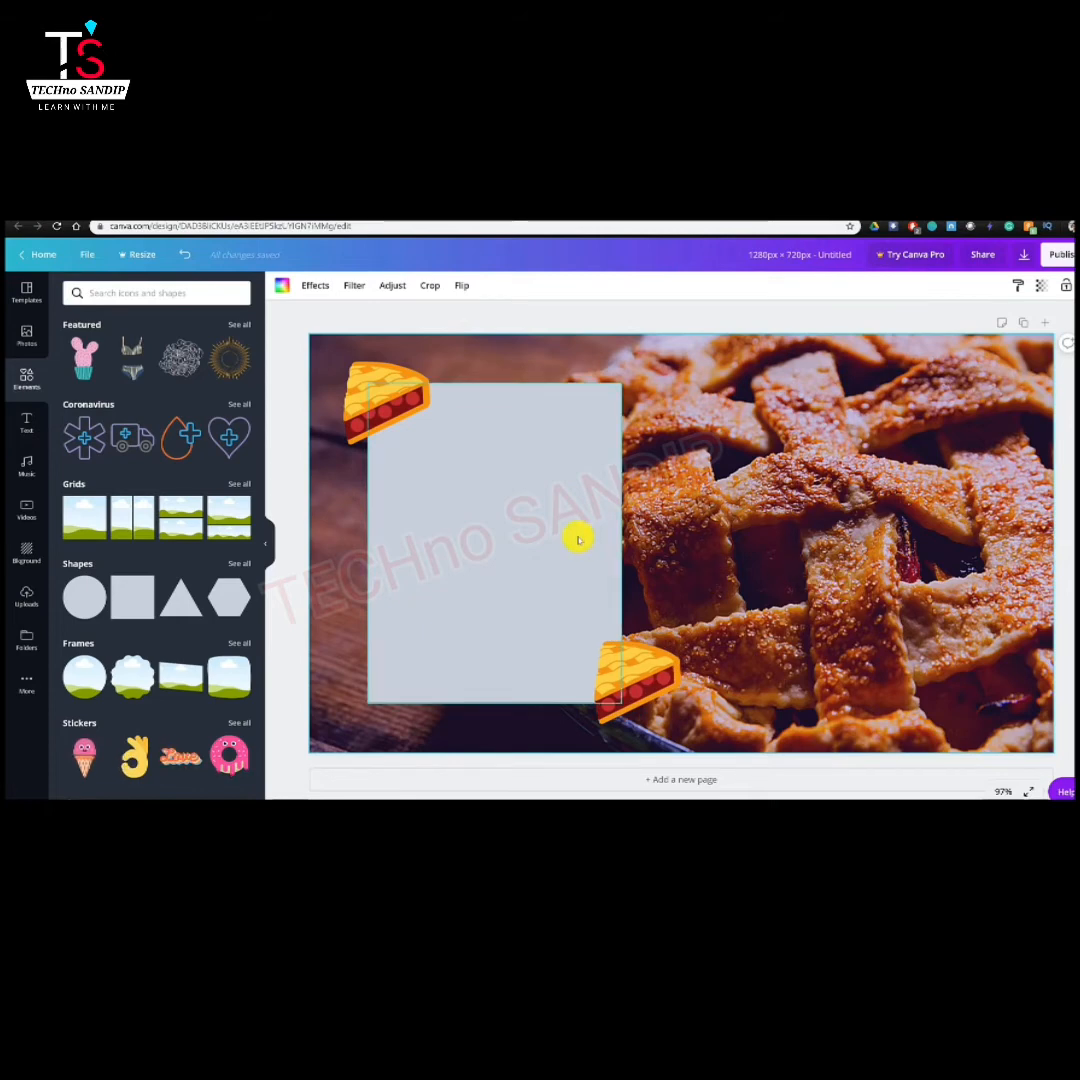
Step: Fill the rectangle with the dark red document colour used in the pie slices
click(578, 540)
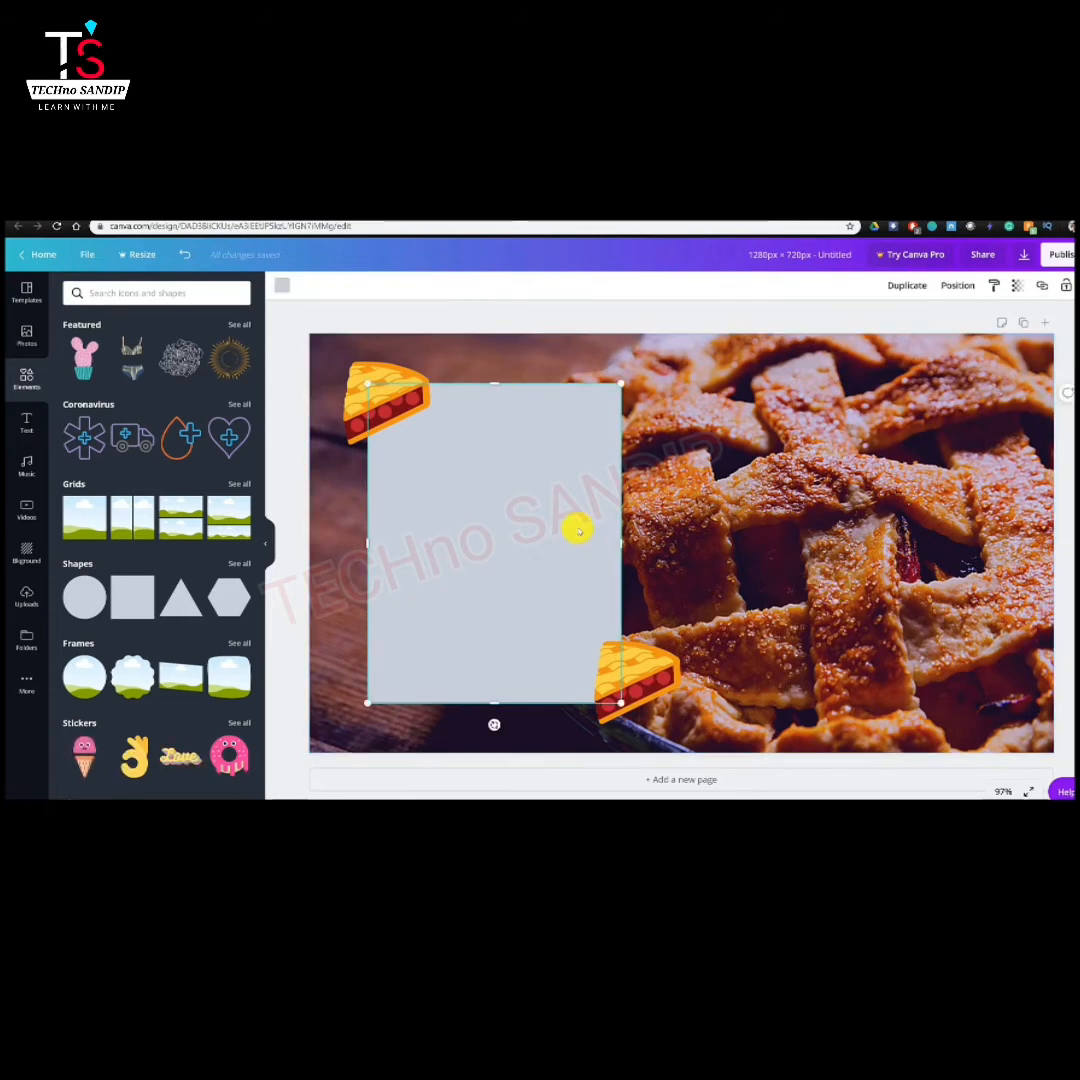
click(282, 287)
click(76, 407)
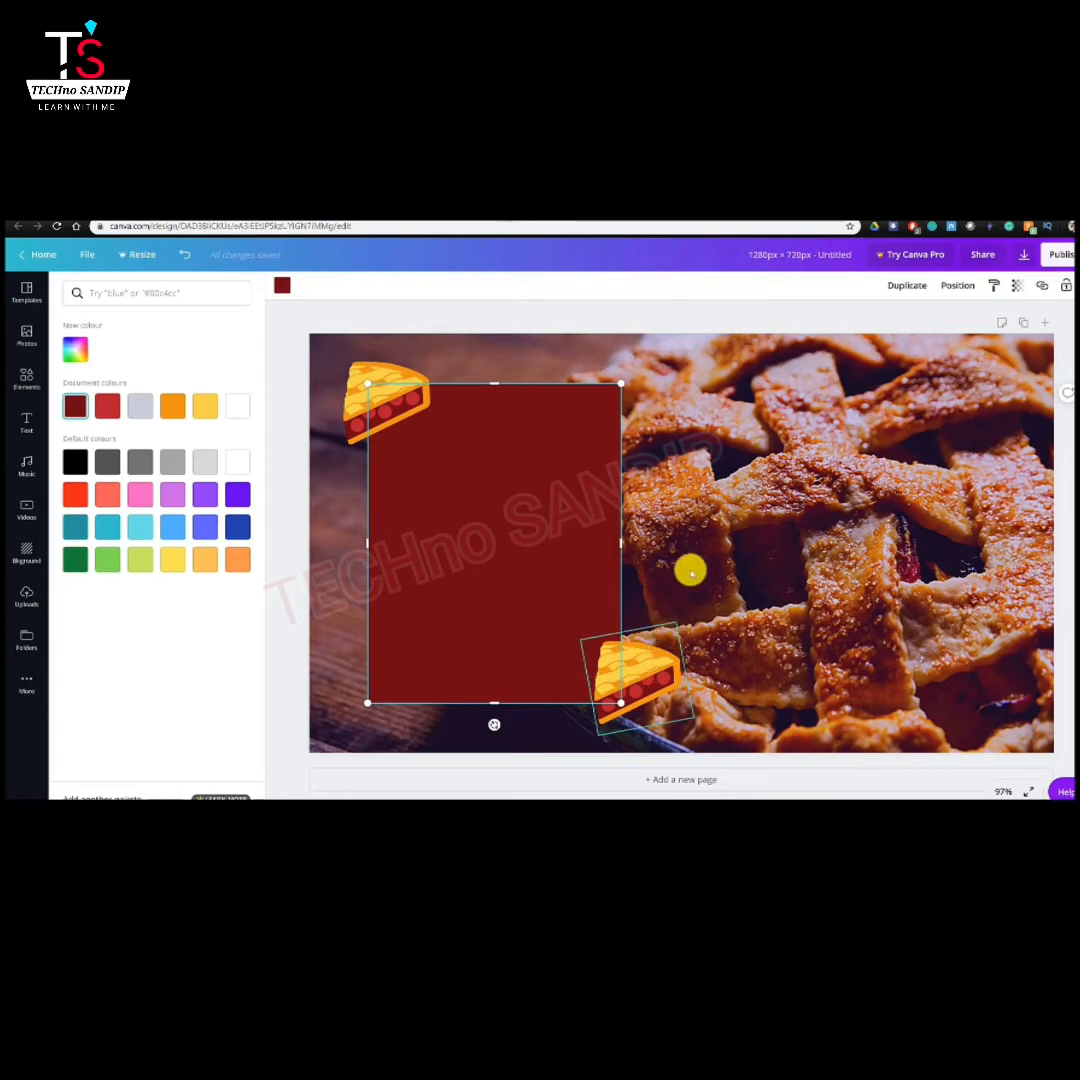
click(697, 535)
Step: Add the "cold, smooth & tasty." font combination to the page and delete its "ANGELO BREWING" subtitle
click(31, 430)
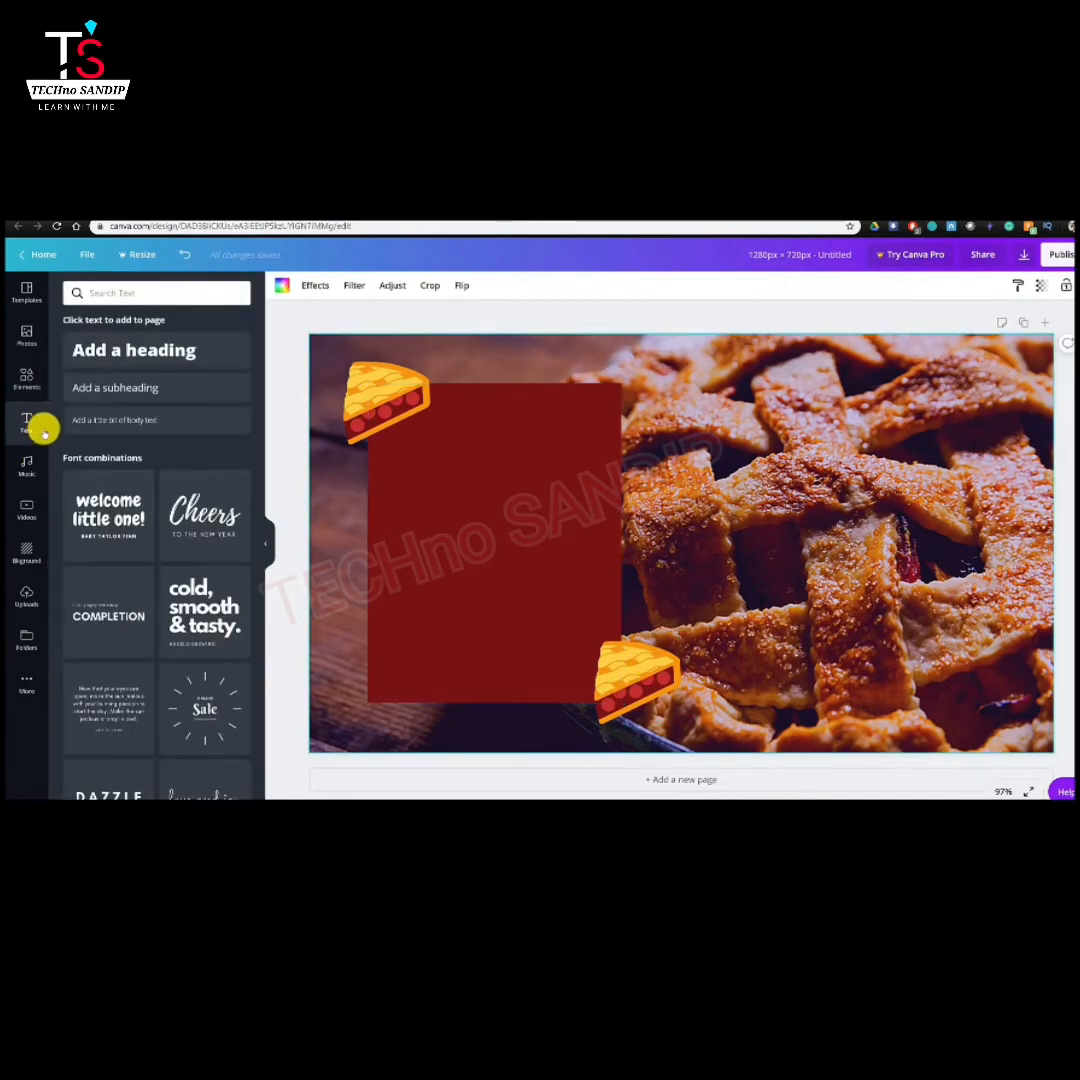
scroll(230, 501, down, 3)
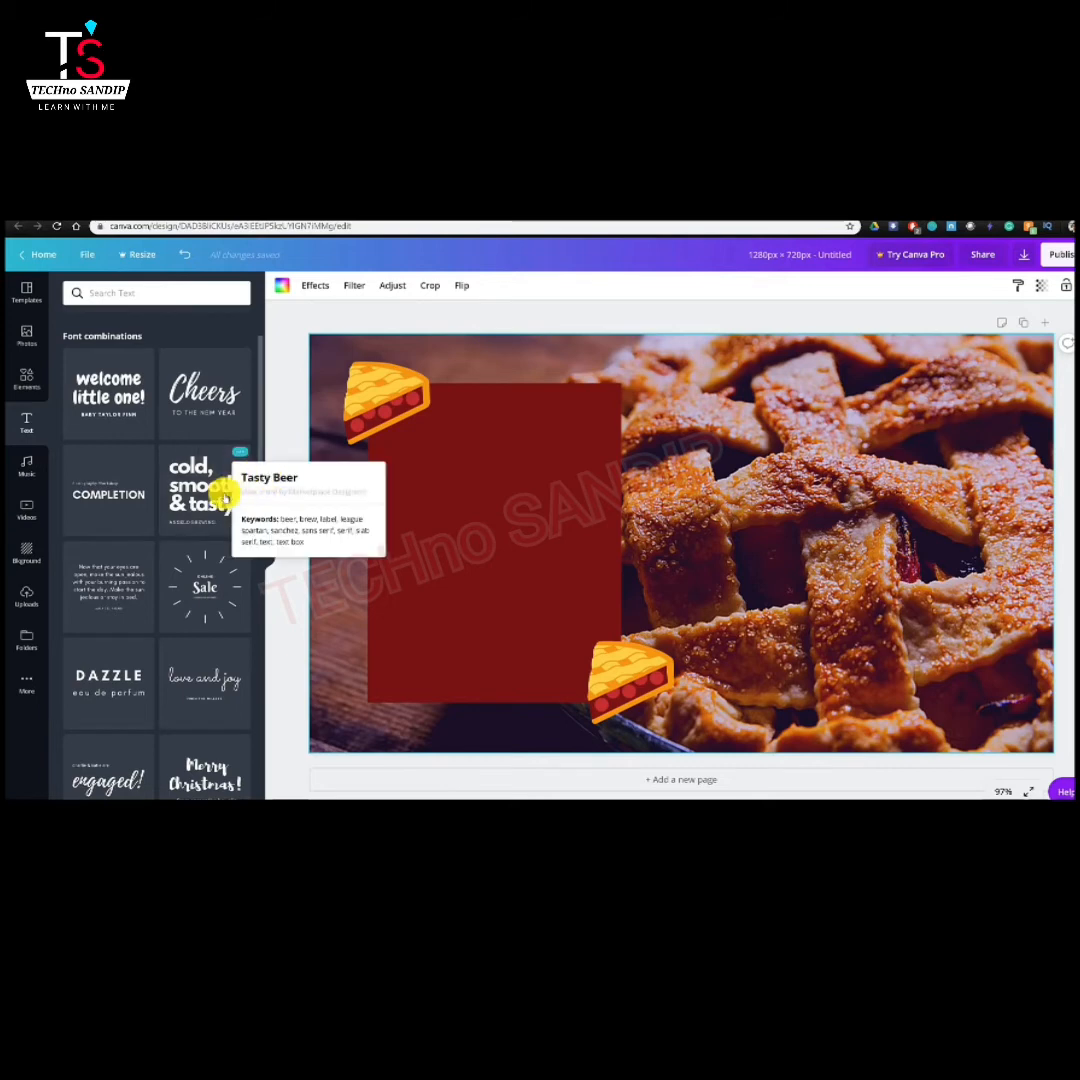
click(195, 503)
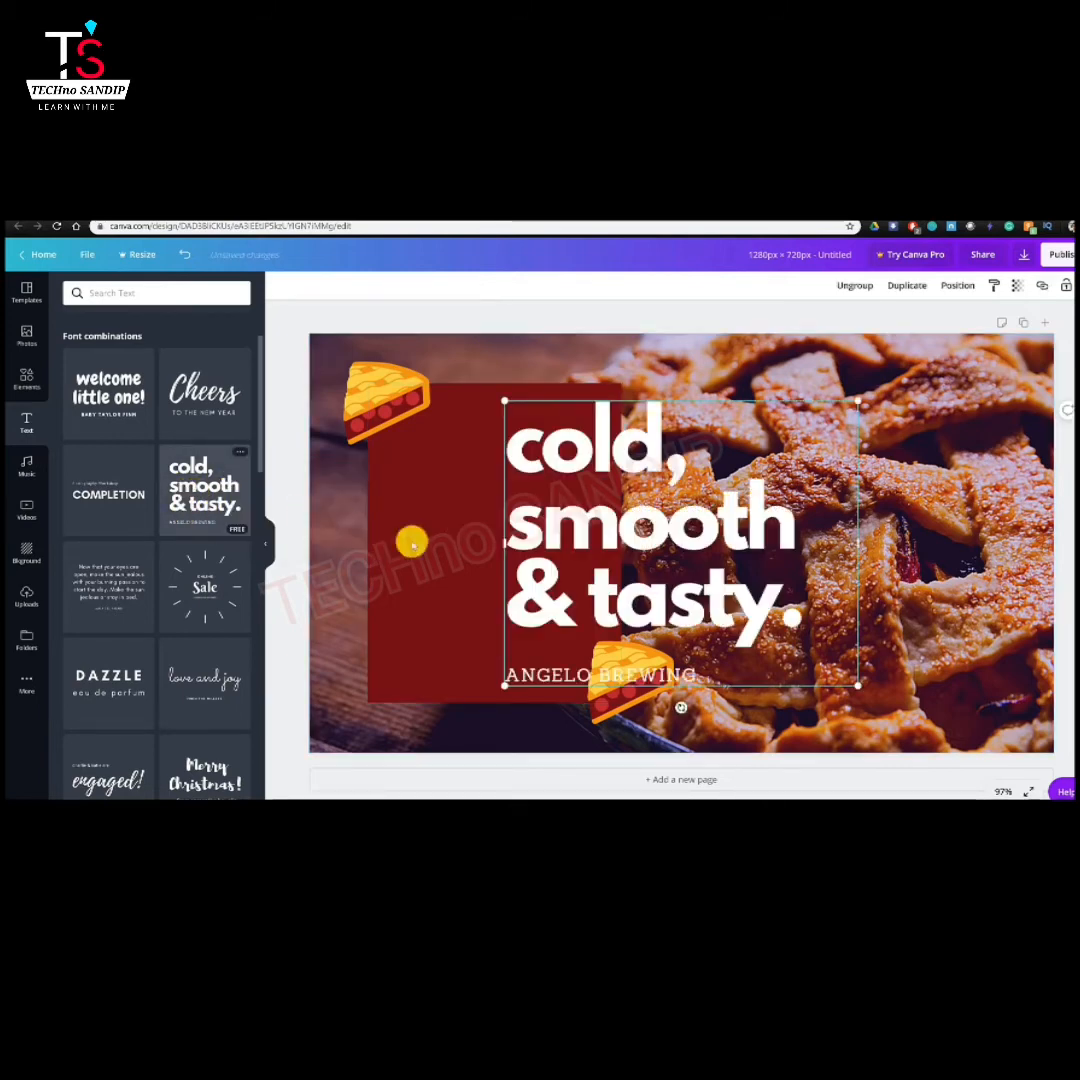
click(671, 500)
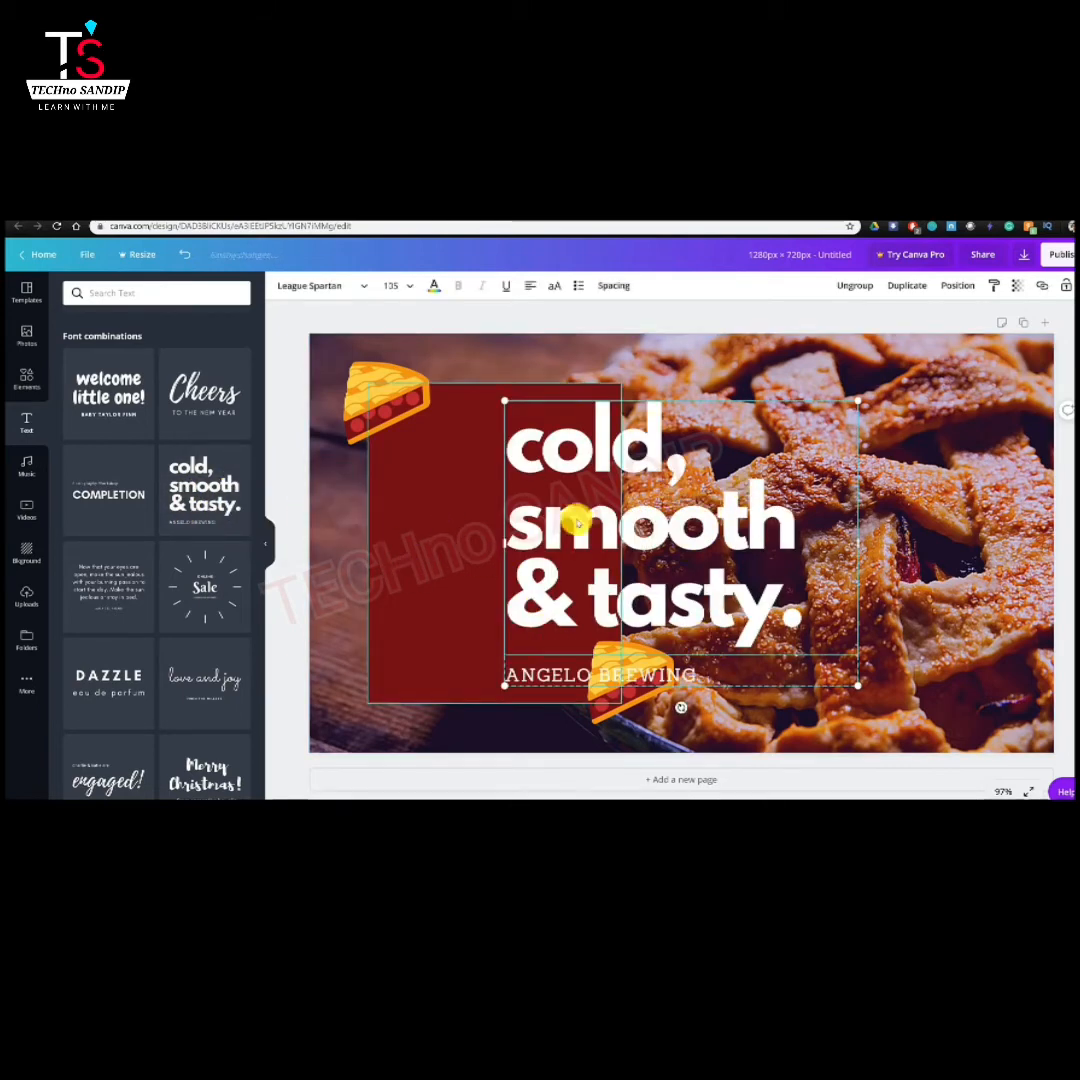
click(706, 672)
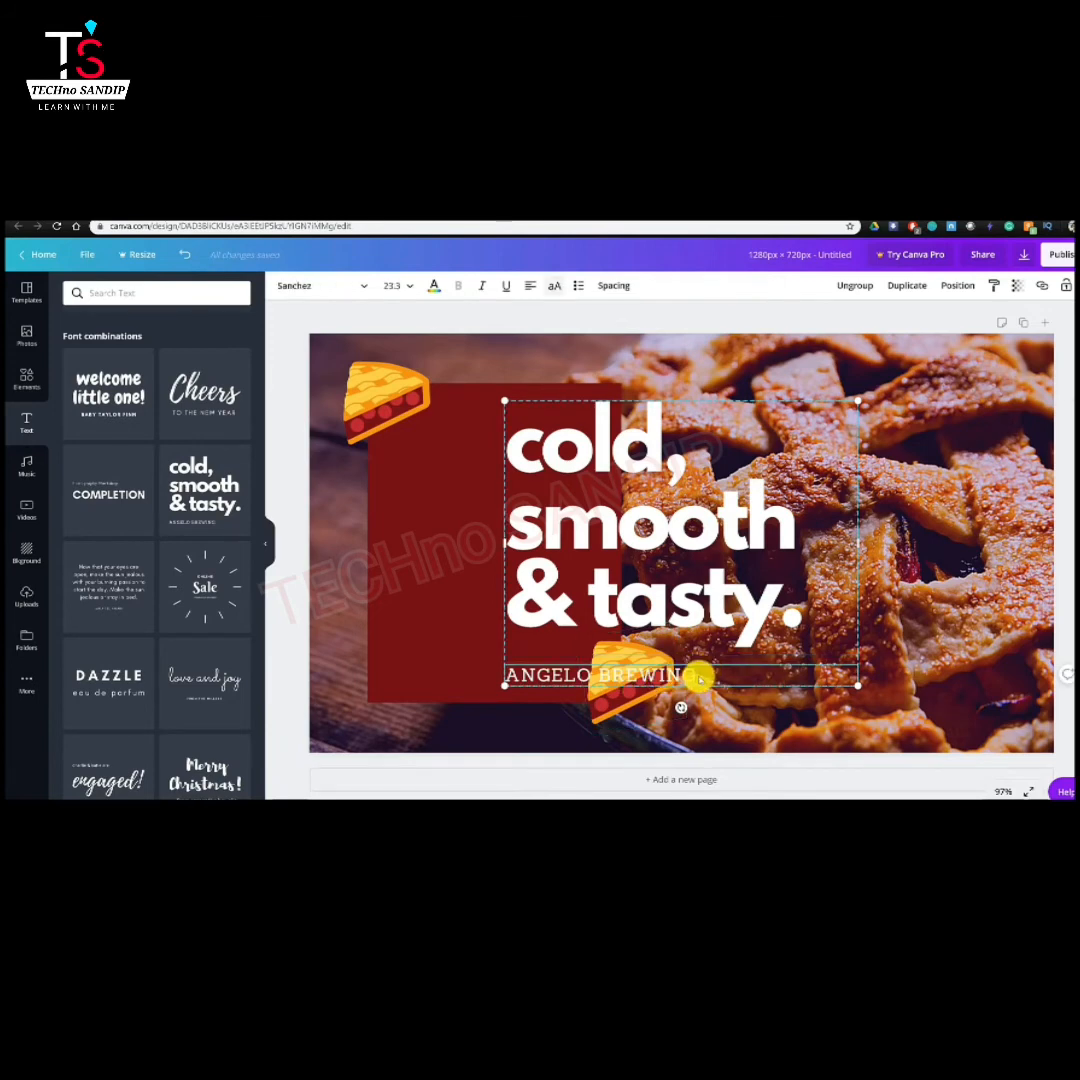
key(Delete)
Step: Replace the heading text with "How To Bake A Pie", breaking the line before "A Pie", at font size 72
drag(750, 597, 513, 456)
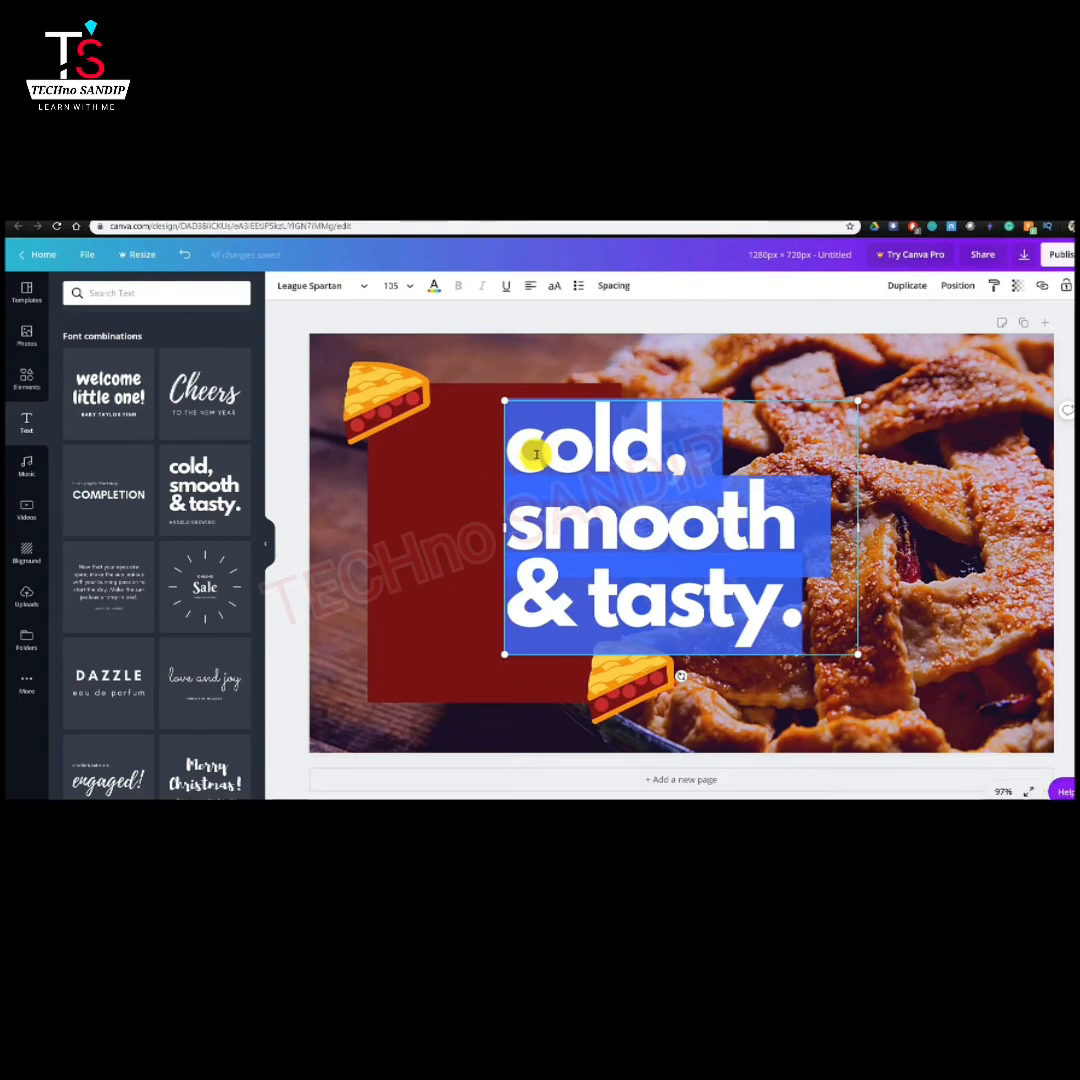
text(How)
key(Return)
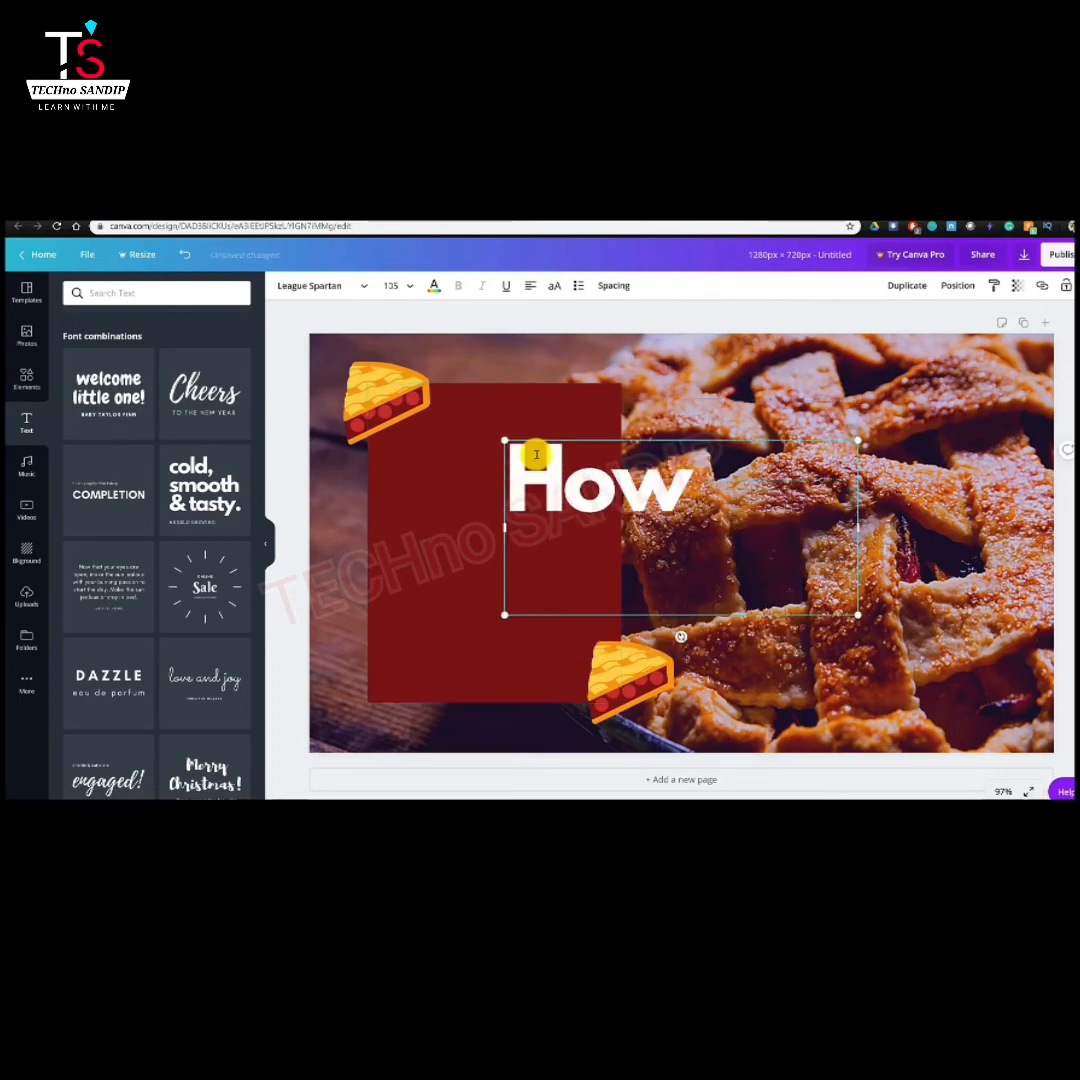
text(To Bake)
key(Return)
text(A Pie)
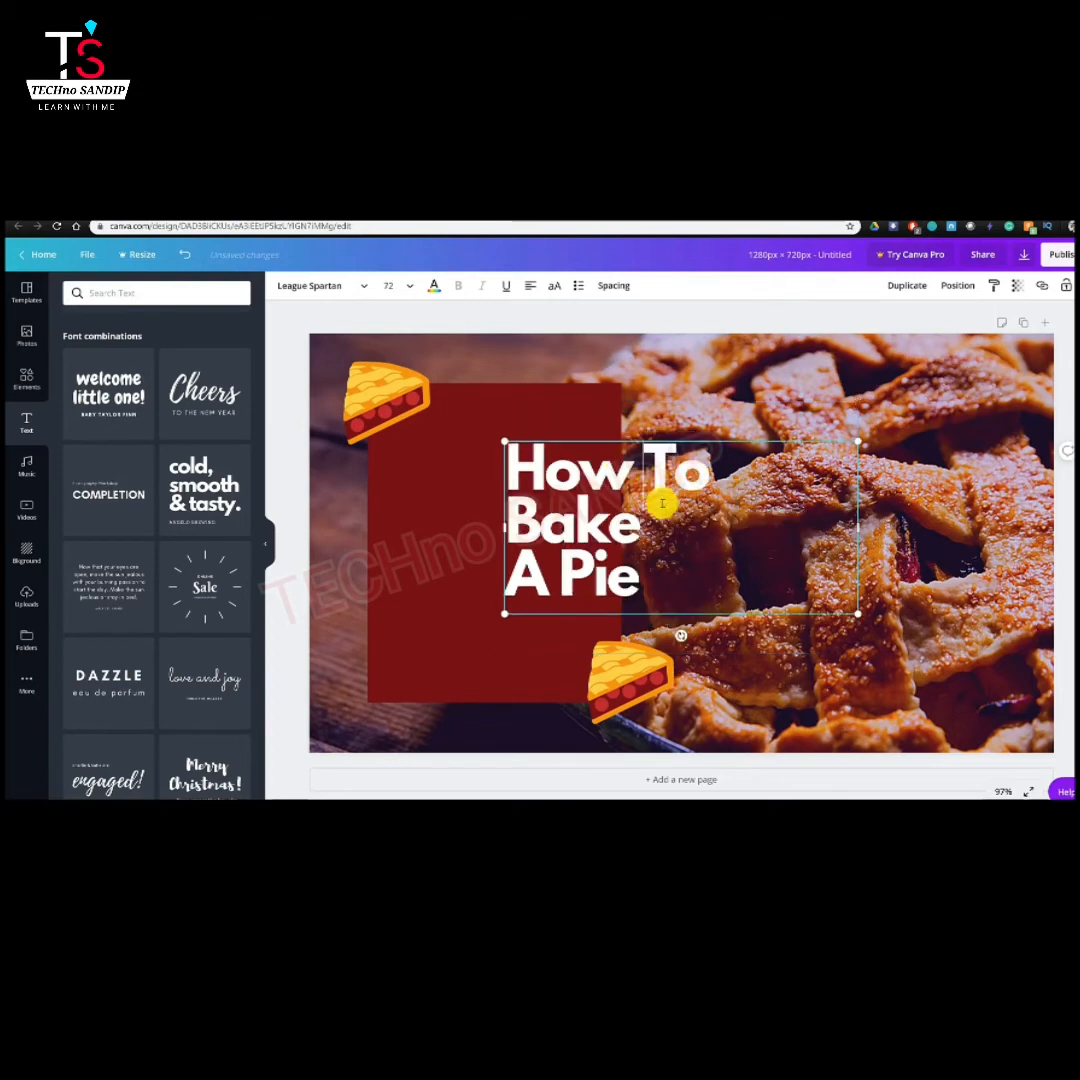
Step: Centre-align the title text and narrow its text box so the words wrap onto four lines
key(ctrl+a)
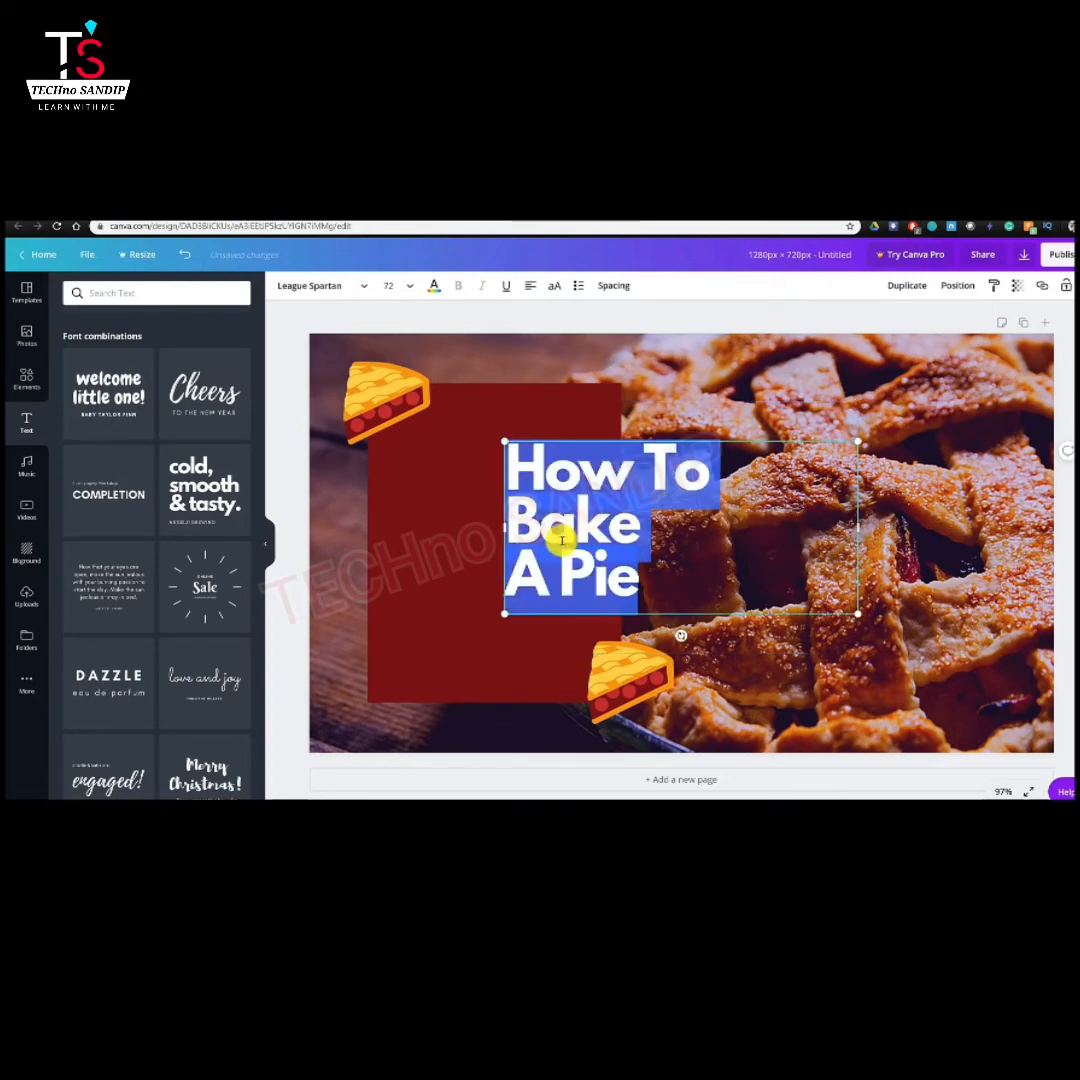
click(530, 287)
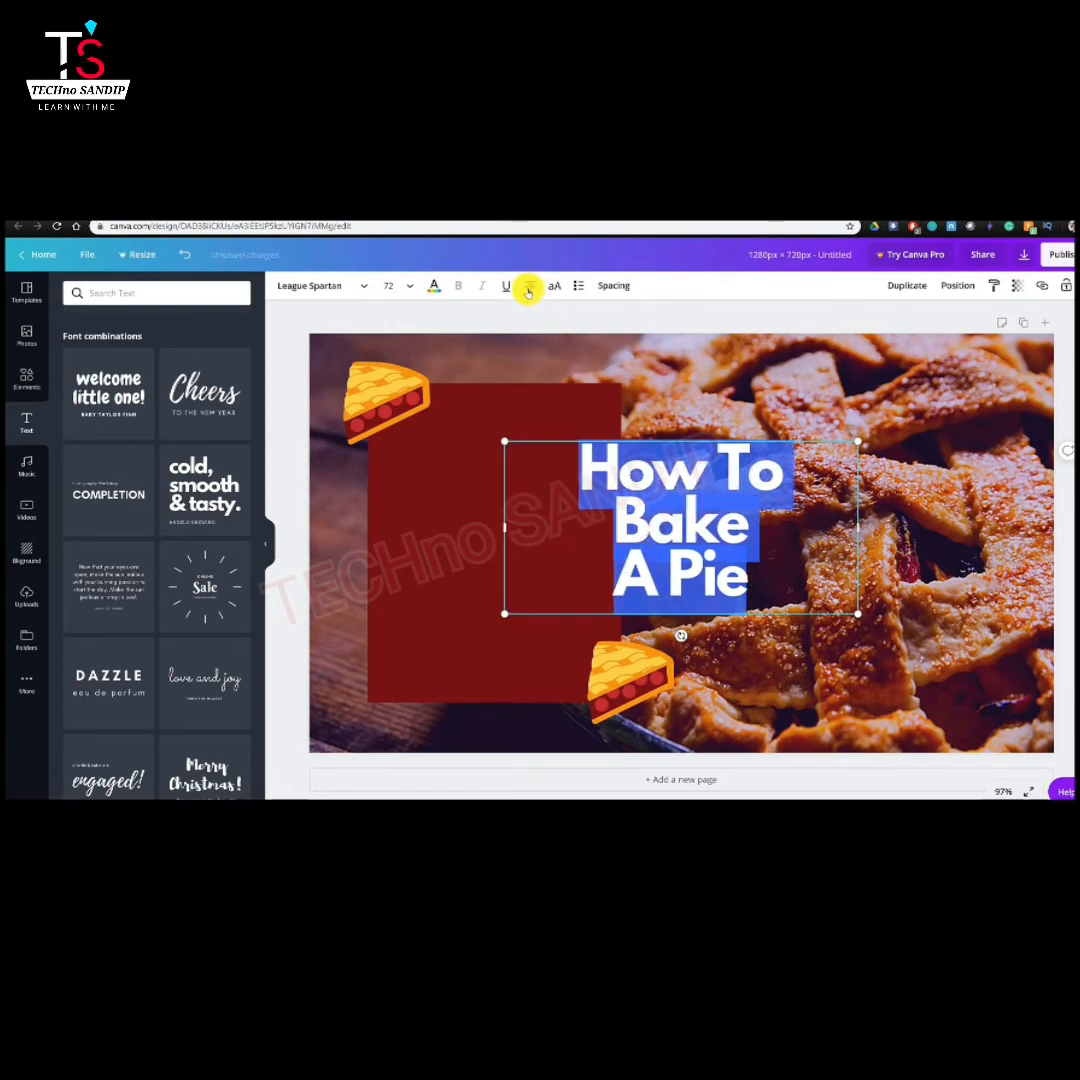
click(528, 290)
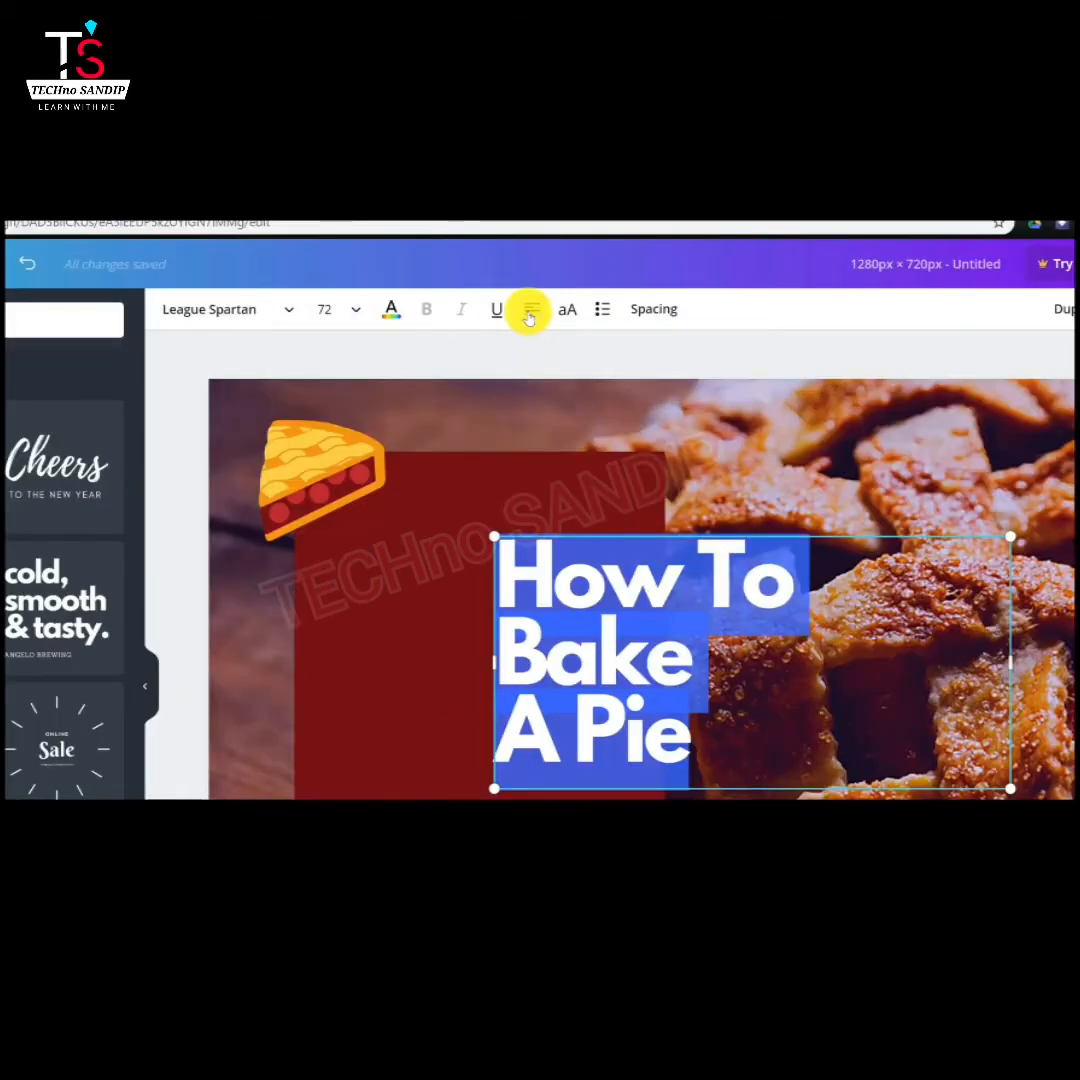
click(530, 313)
drag(1010, 660, 655, 528)
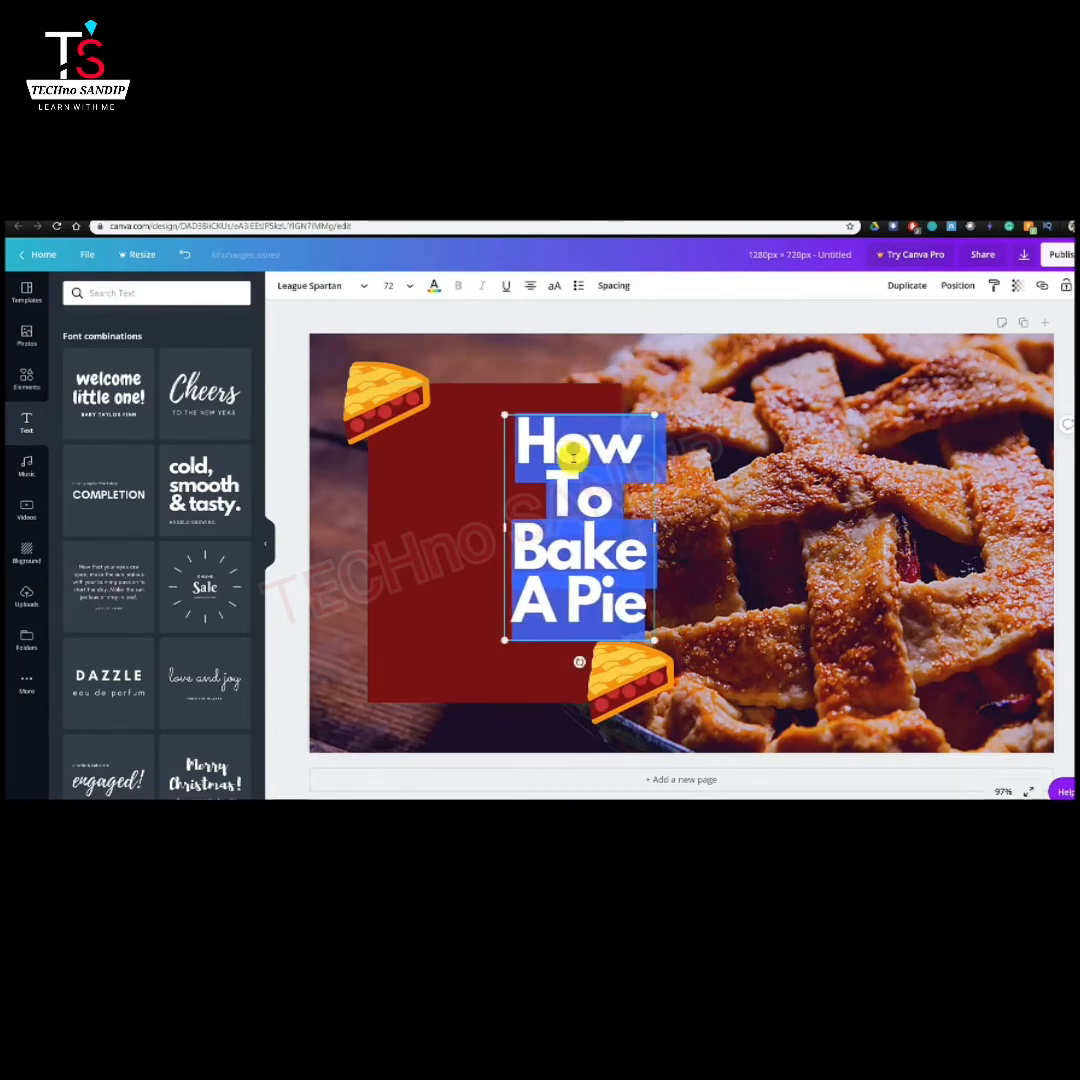
Step: Increase the title's line height to about 1.28 and finish editing the text
click(588, 522)
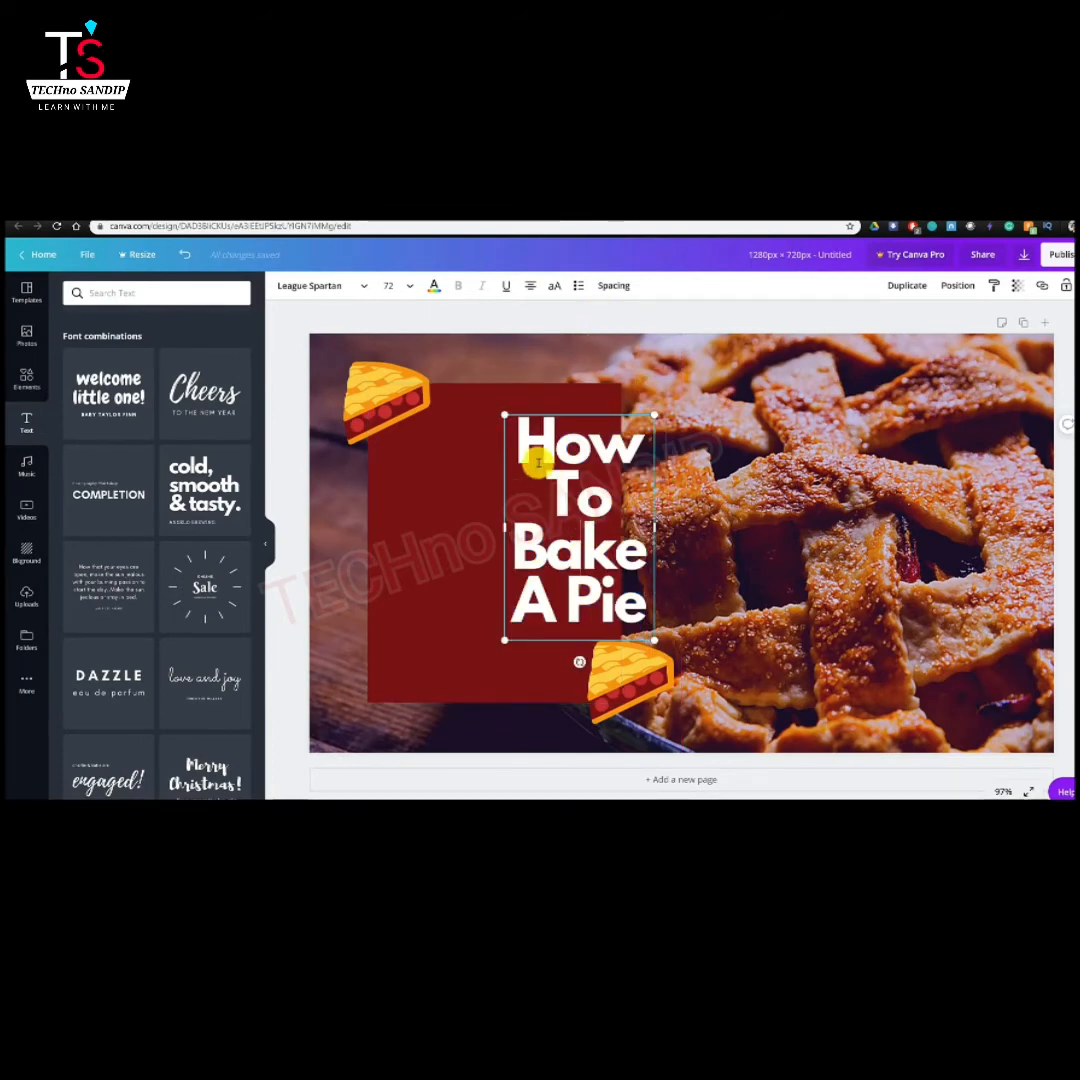
drag(518, 441, 648, 620)
click(592, 490)
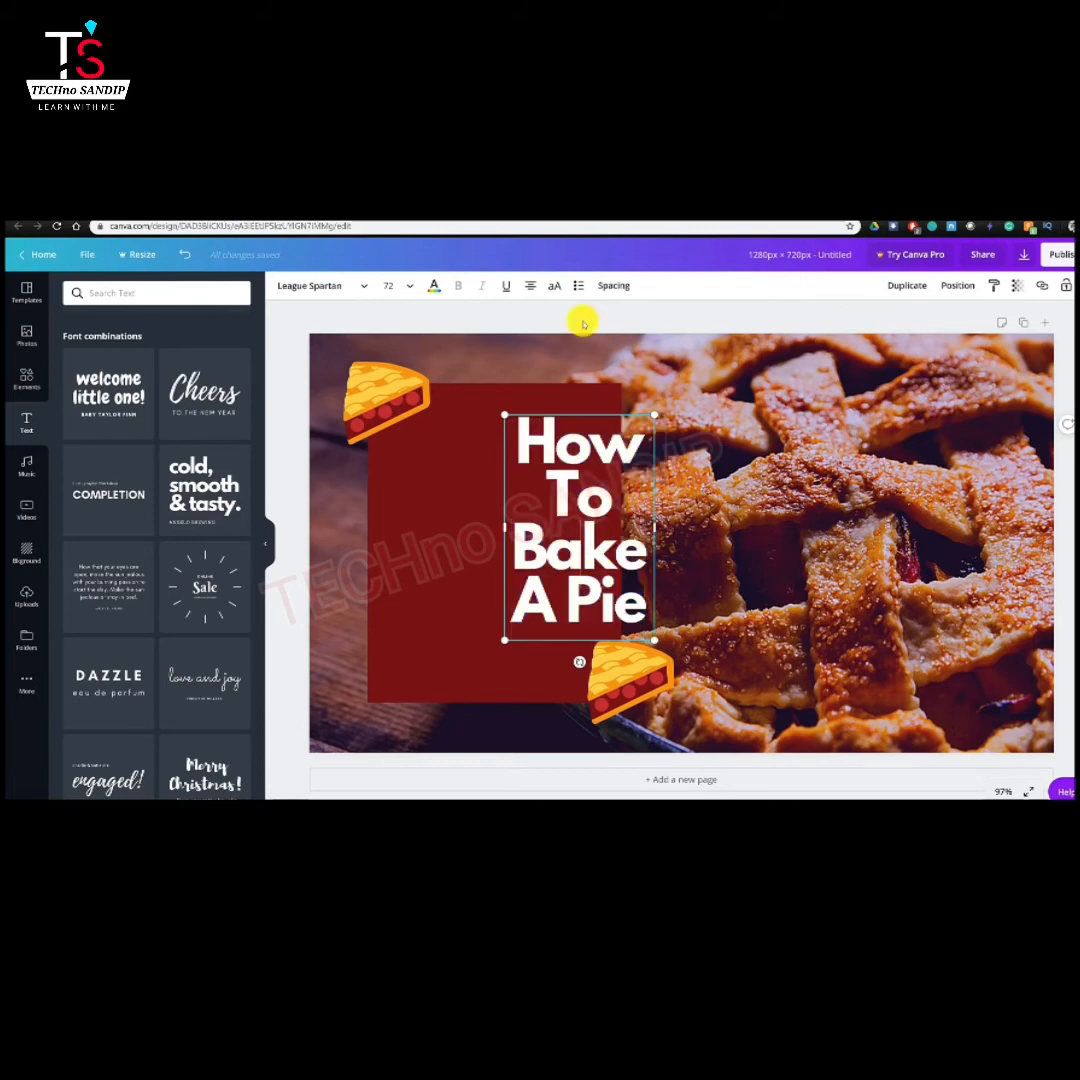
drag(522, 440, 668, 640)
click(610, 290)
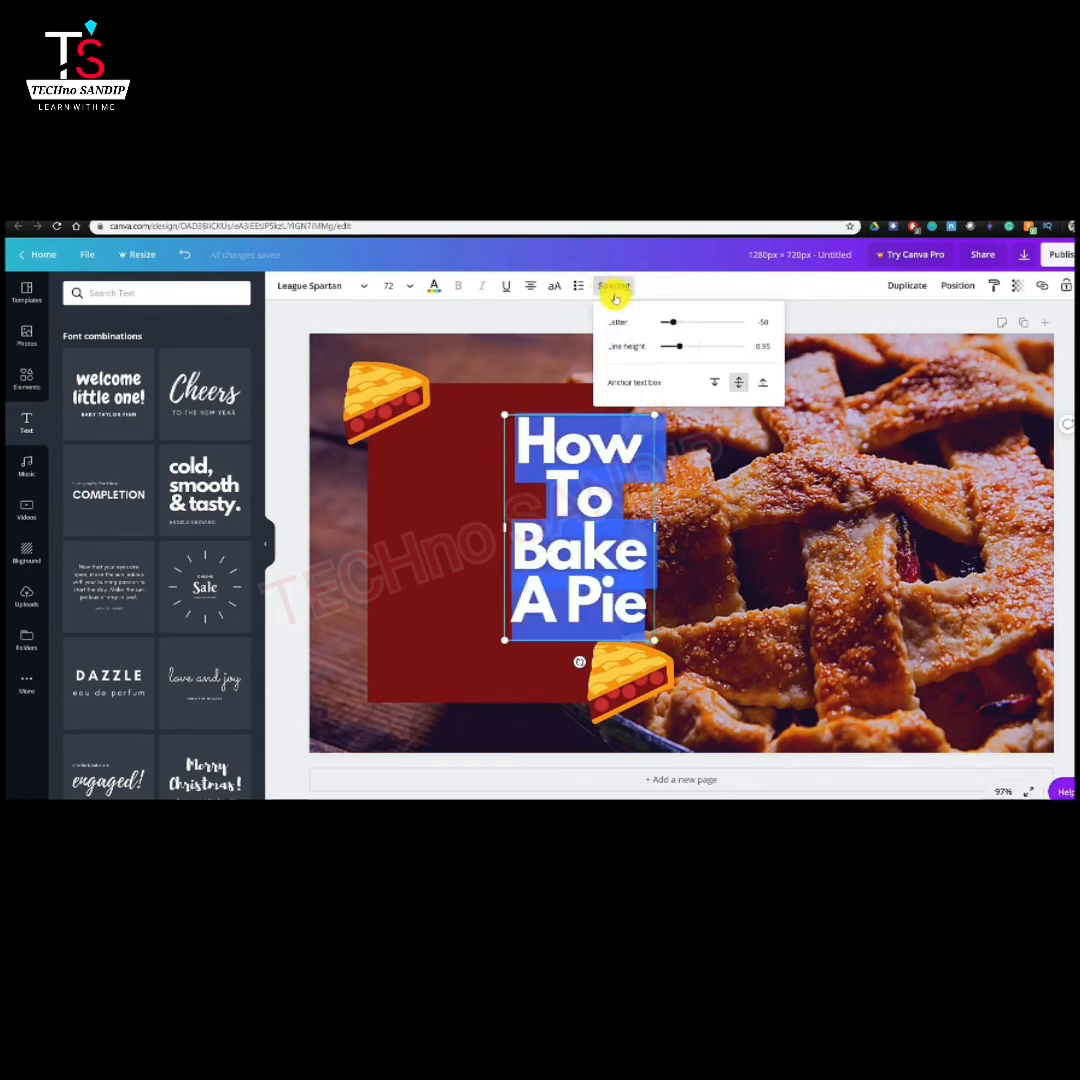
click(694, 352)
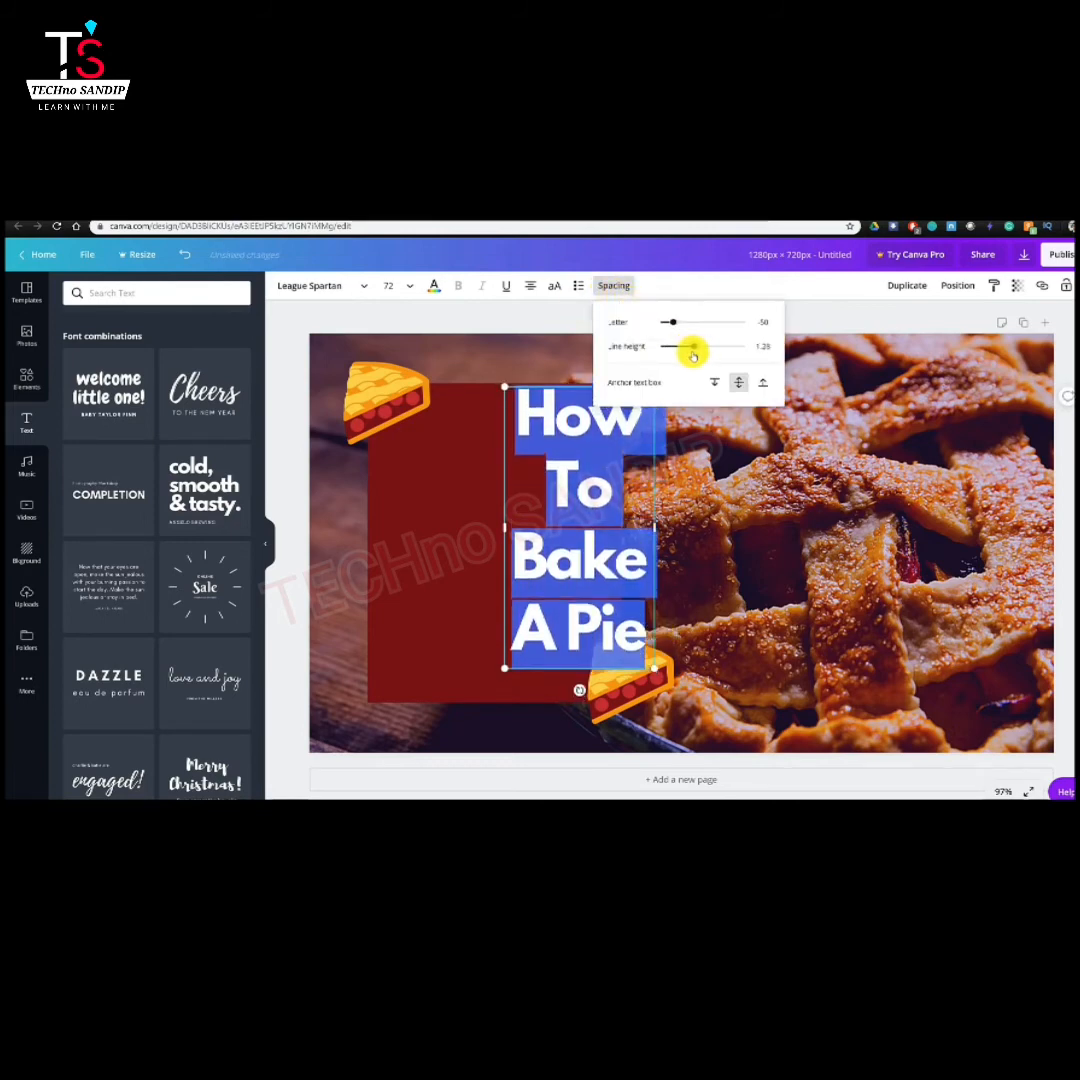
click(607, 484)
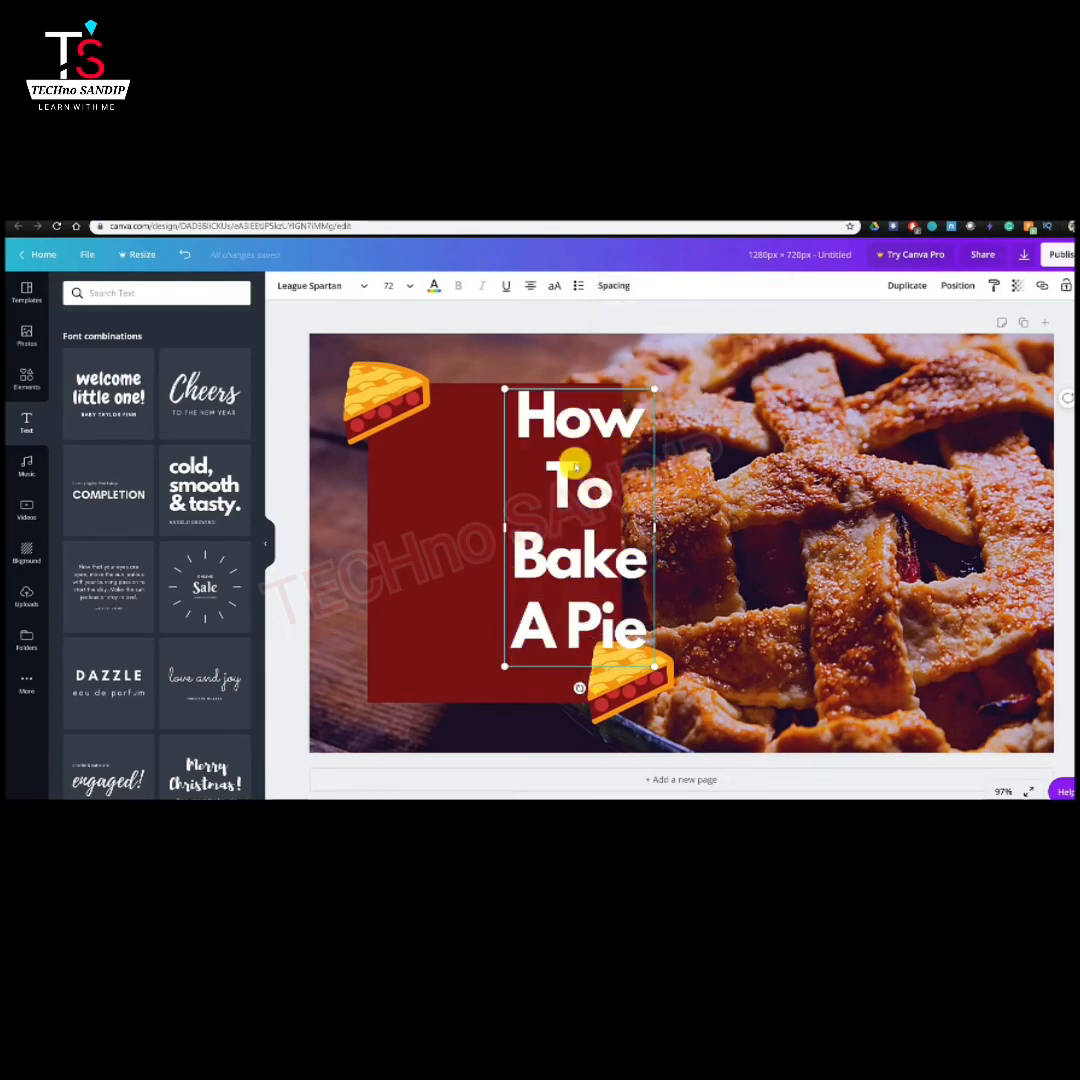
key(Escape)
Step: Move the title so it is centred horizontally and vertically on the dark red rectangle
drag(534, 487, 497, 497)
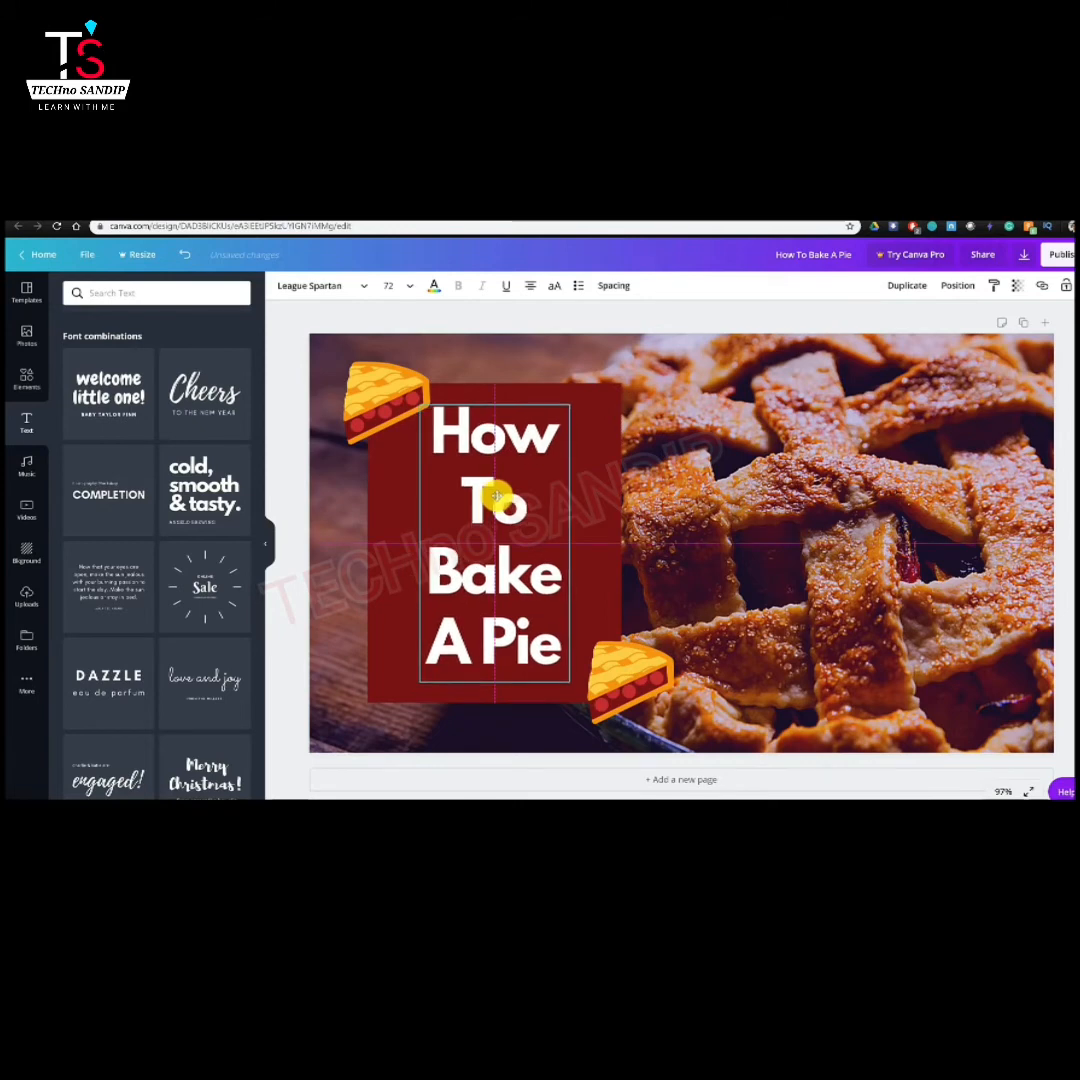
drag(497, 497, 538, 494)
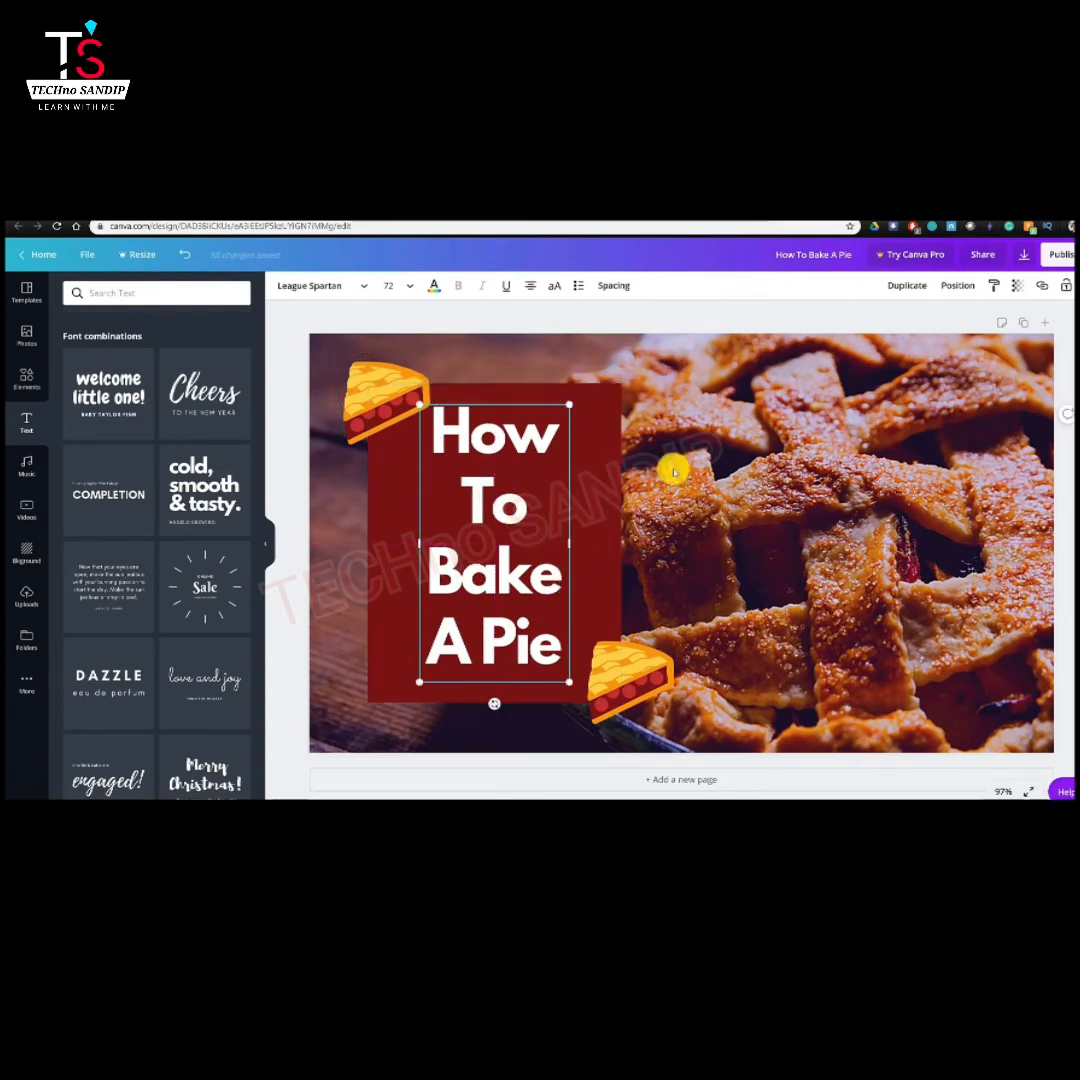
click(676, 499)
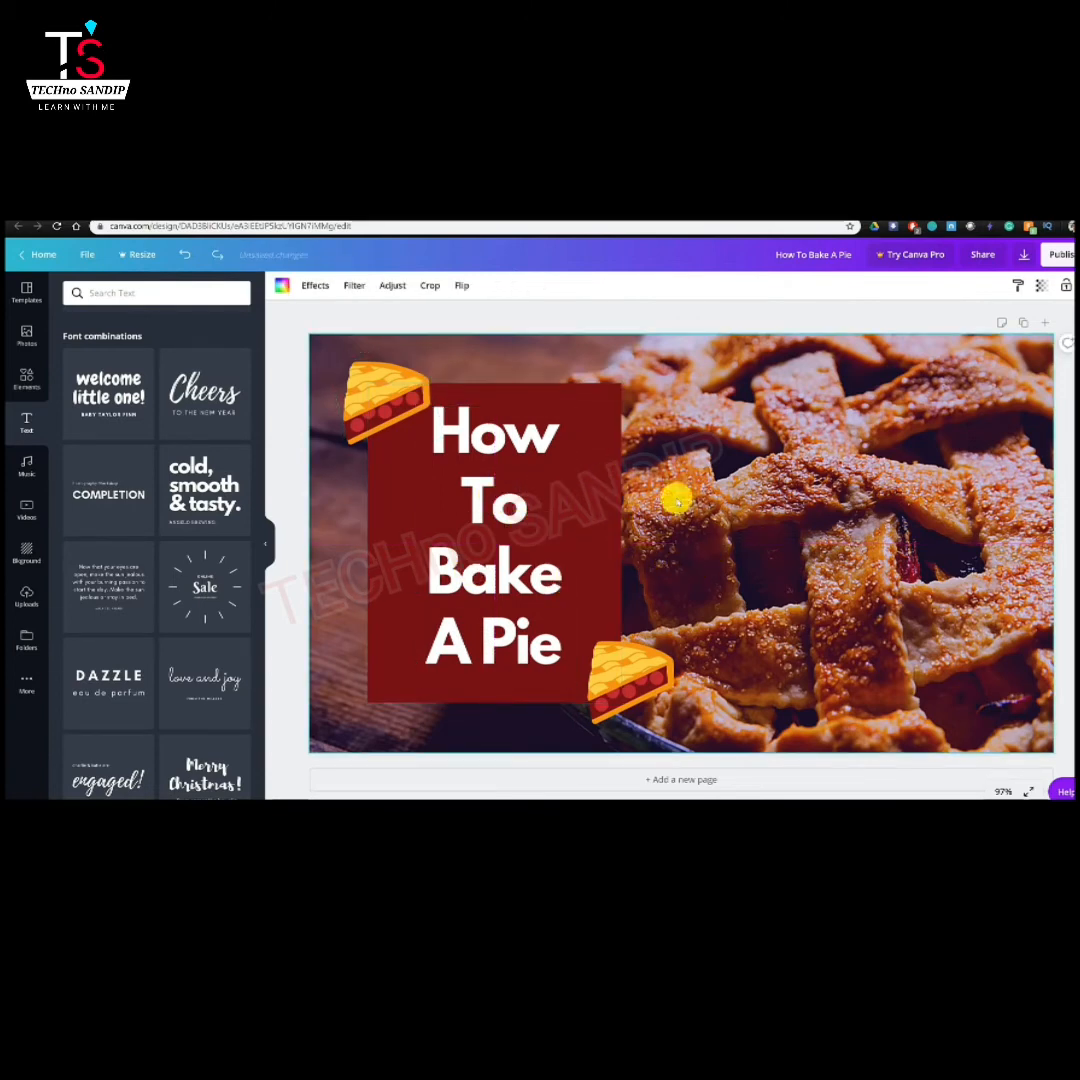
Step: Align the title and dark red rectangle by their tops, and restore their vertical middle alignment
click(512, 574)
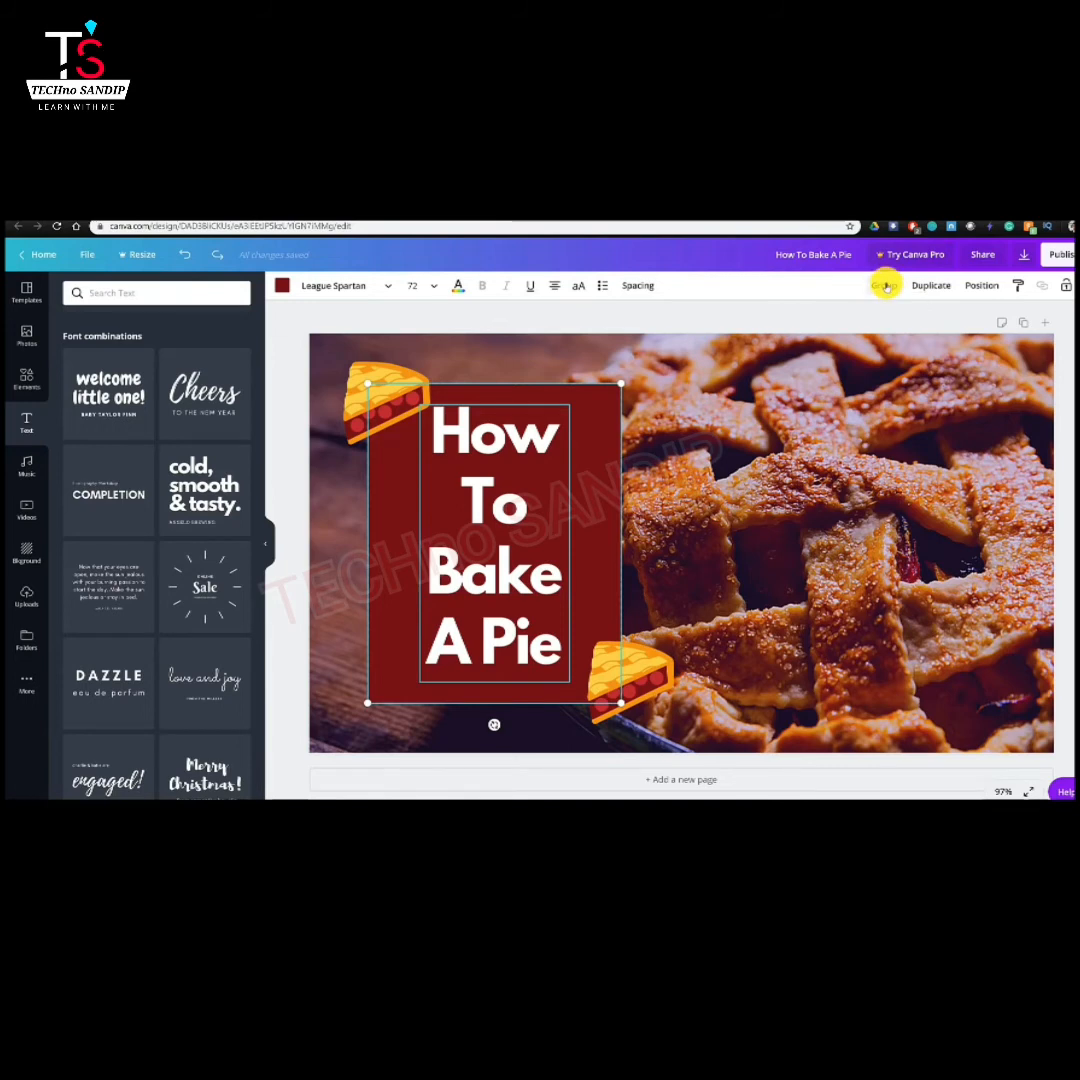
click(980, 287)
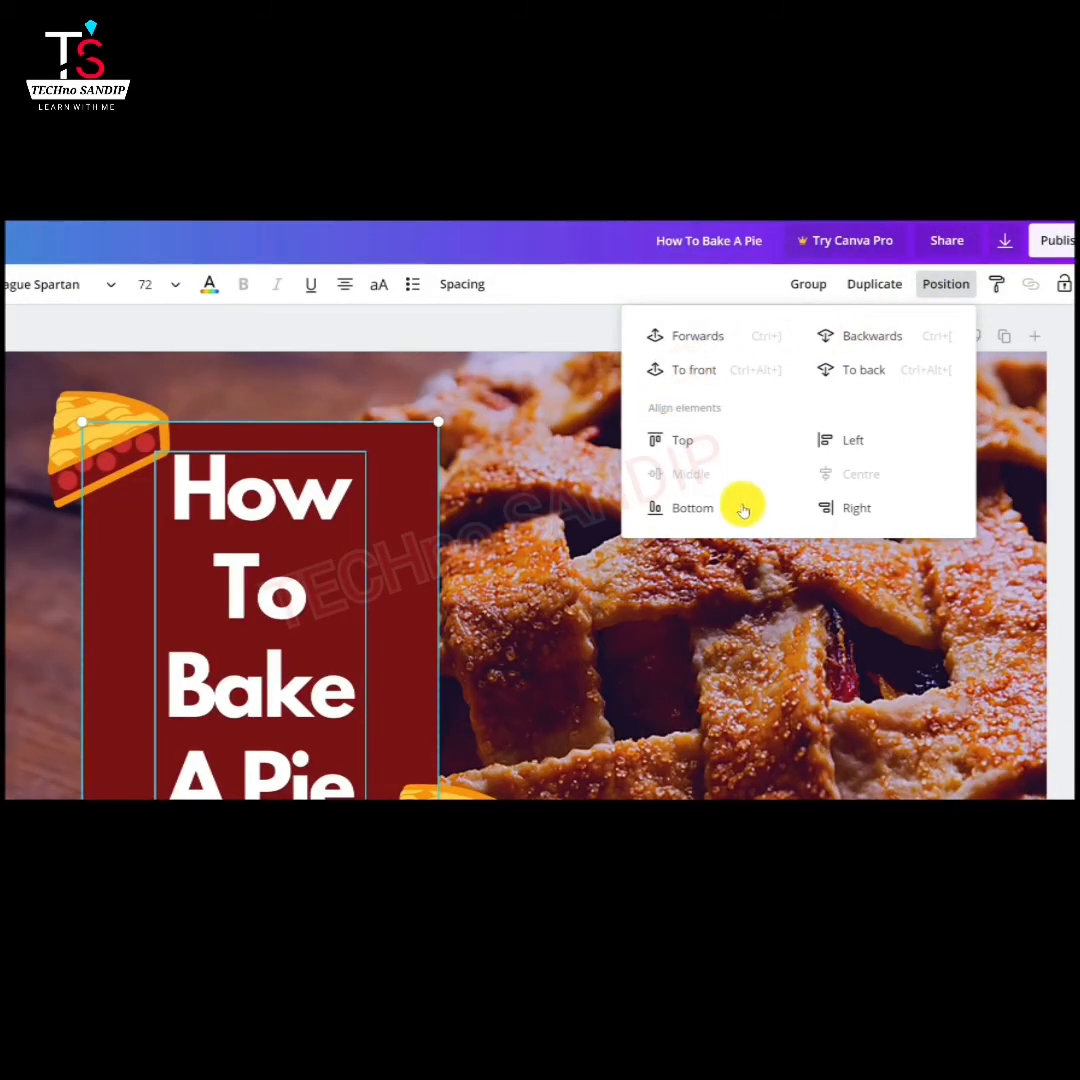
click(682, 440)
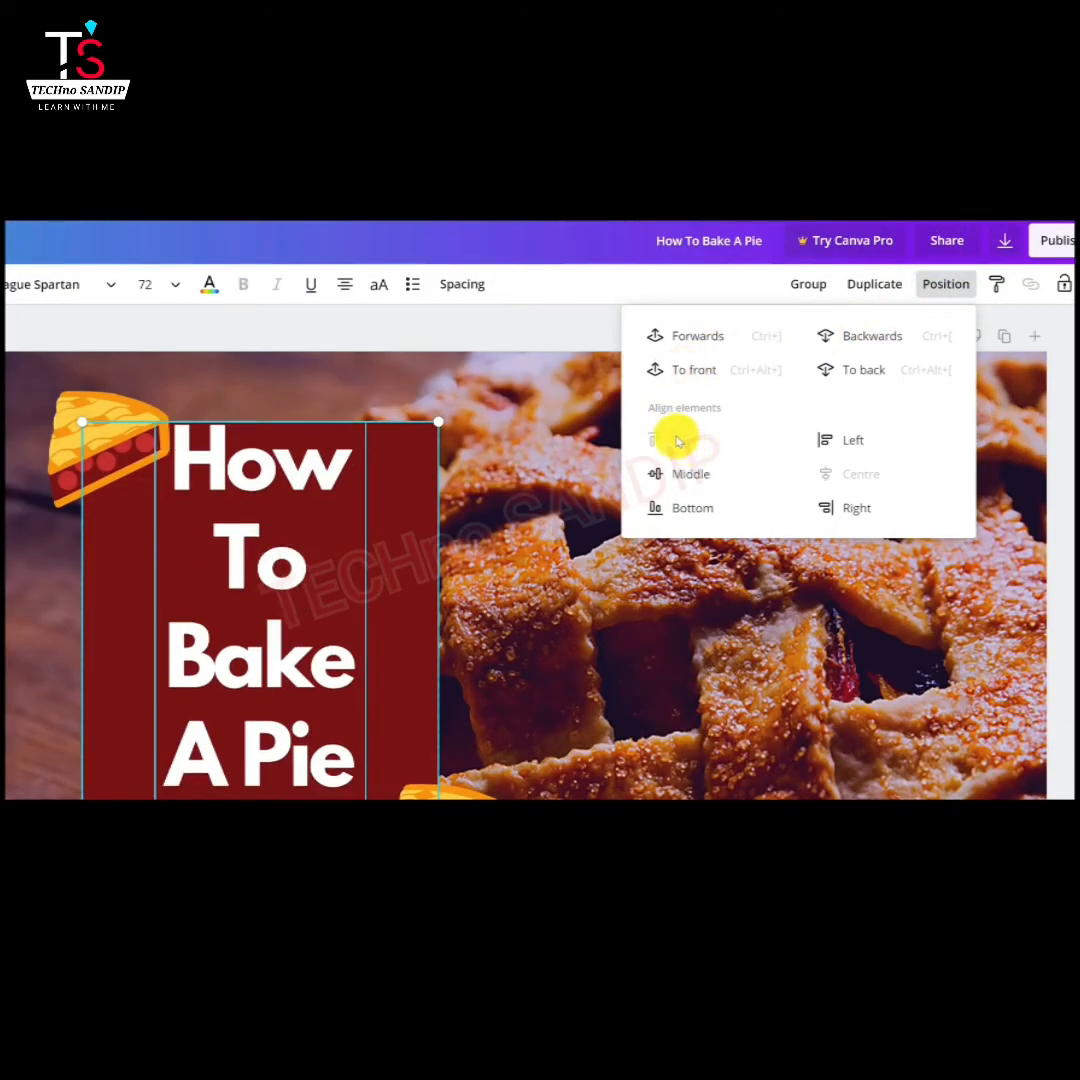
click(687, 473)
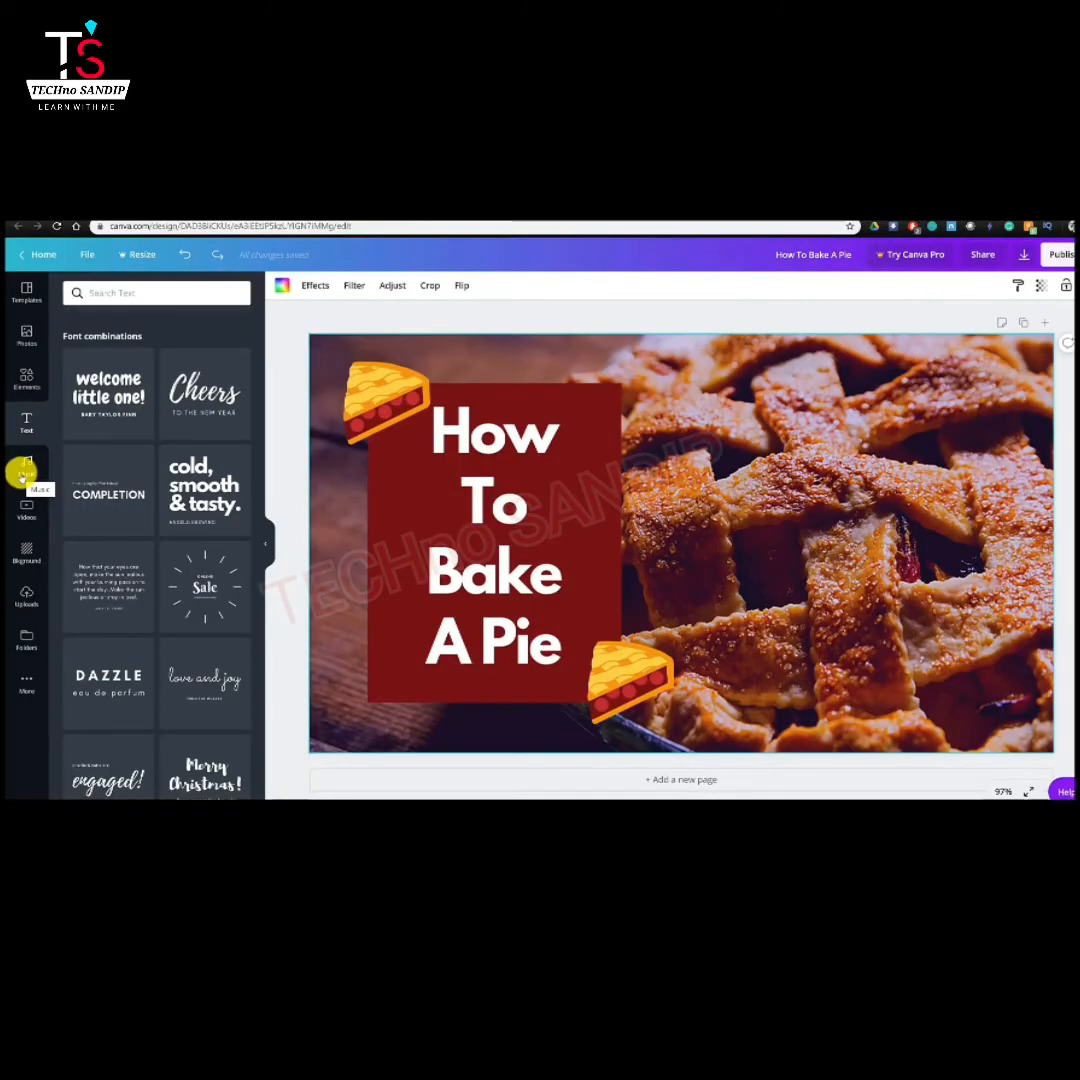
Step: Try out the yellow smoke video from the Backgrounds category with its trim options, and delete it from the design
click(22, 475)
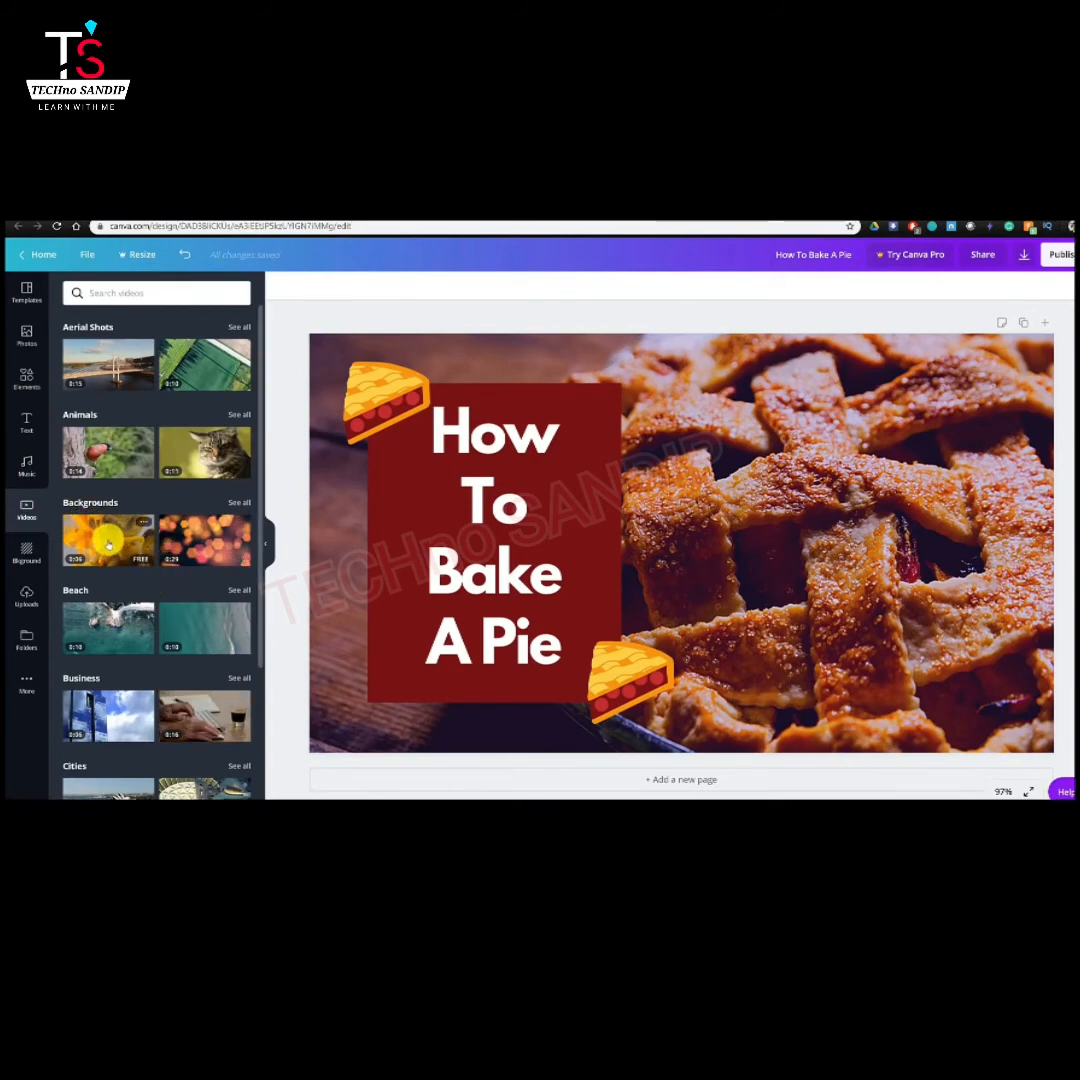
click(109, 541)
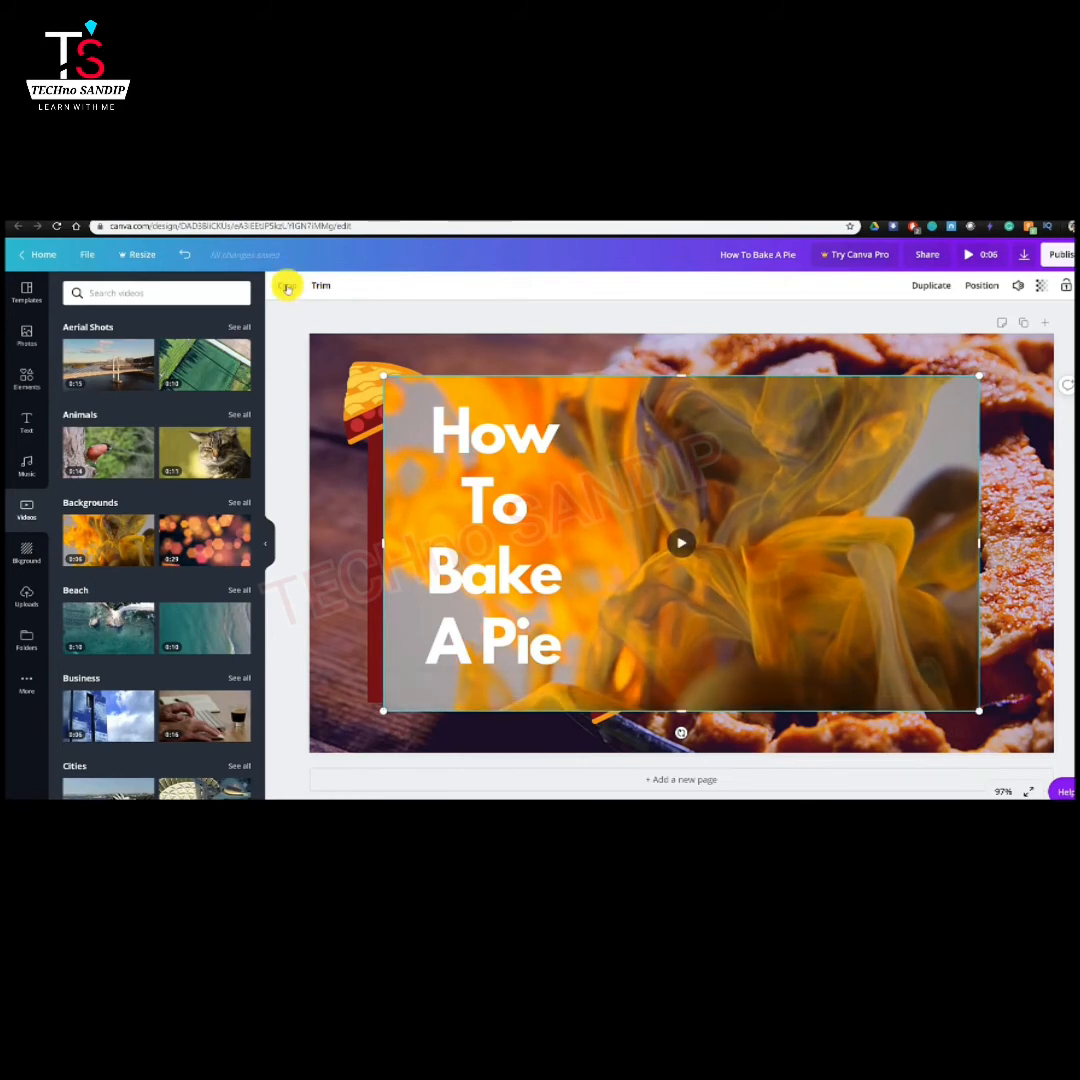
click(322, 287)
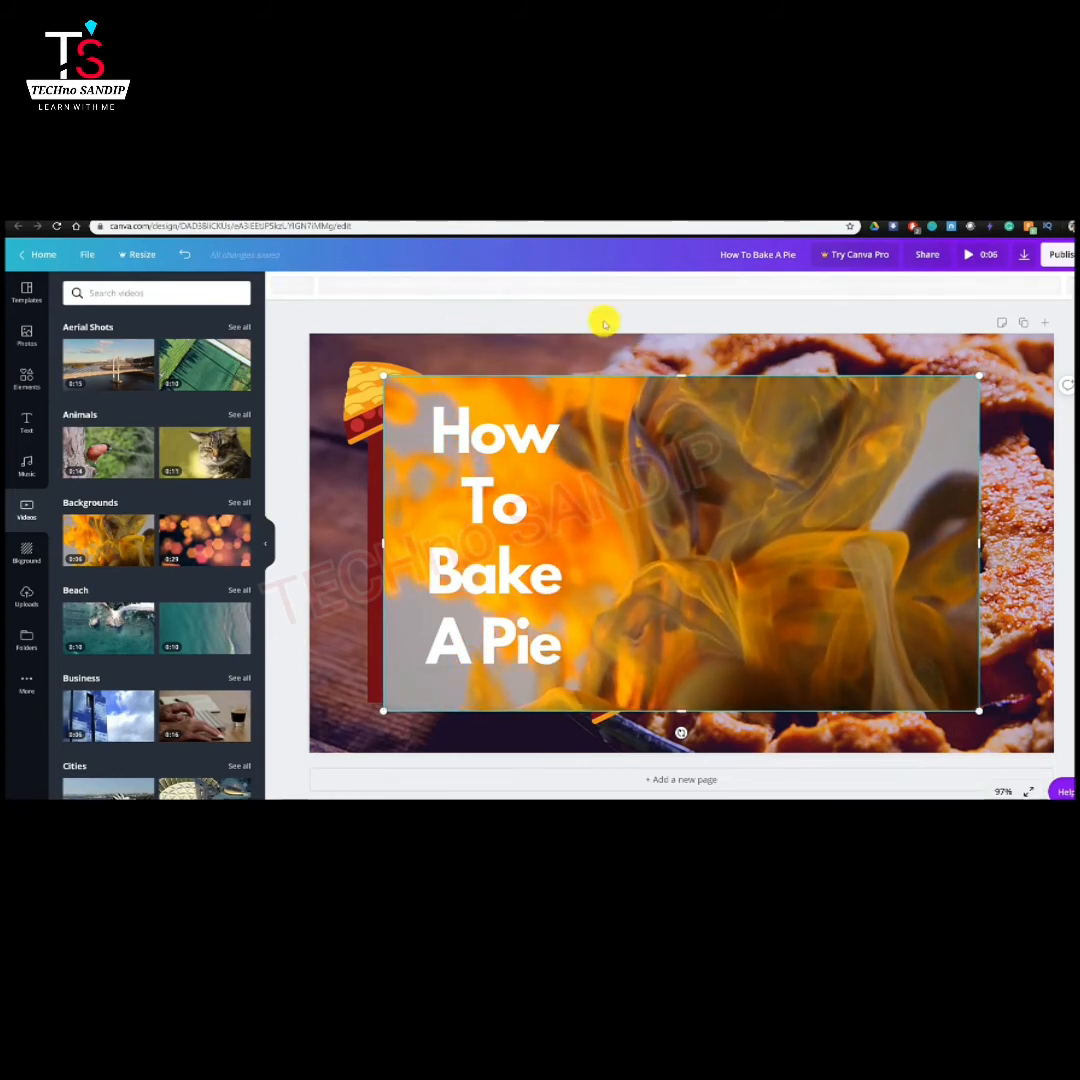
click(1064, 287)
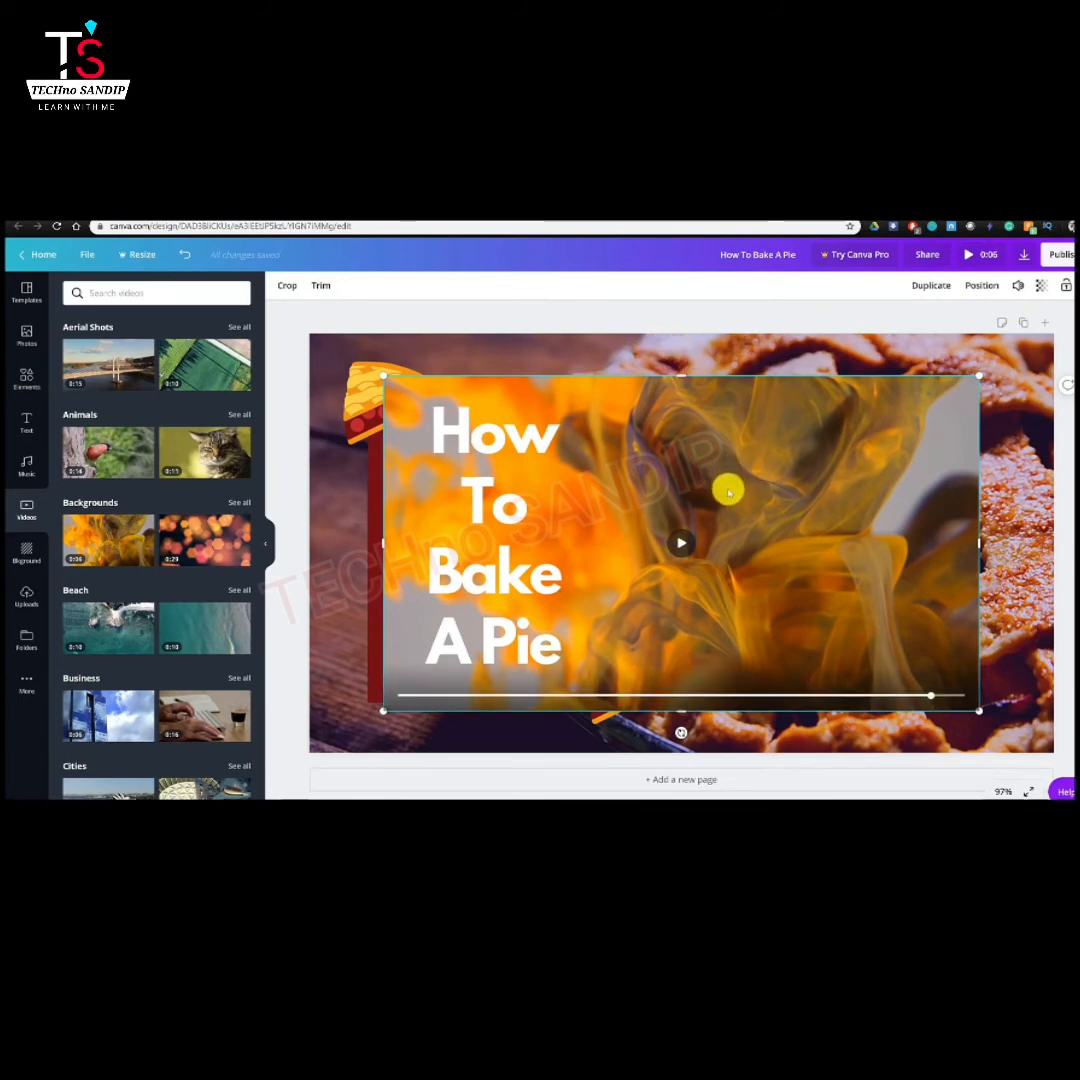
key(Delete)
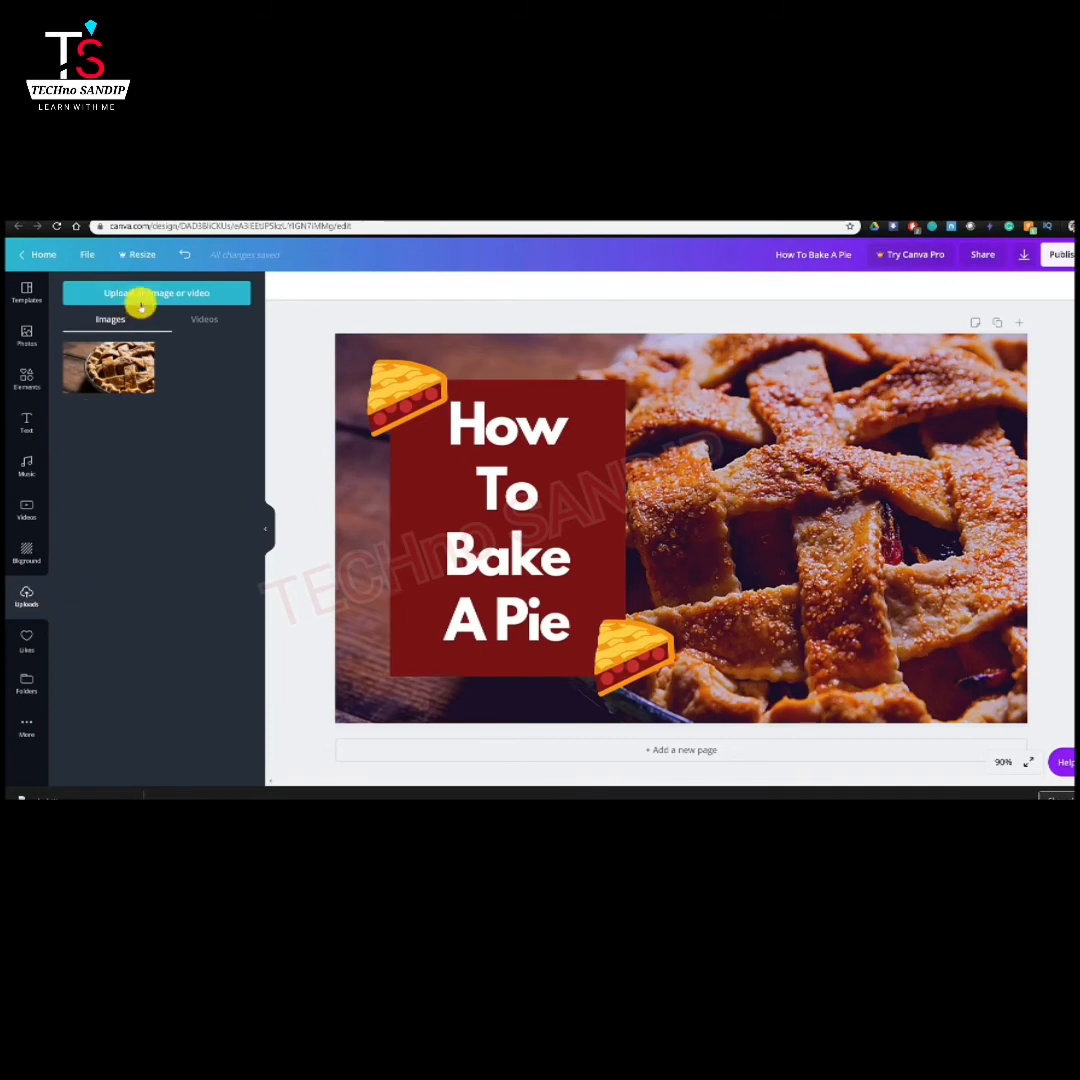
click(142, 293)
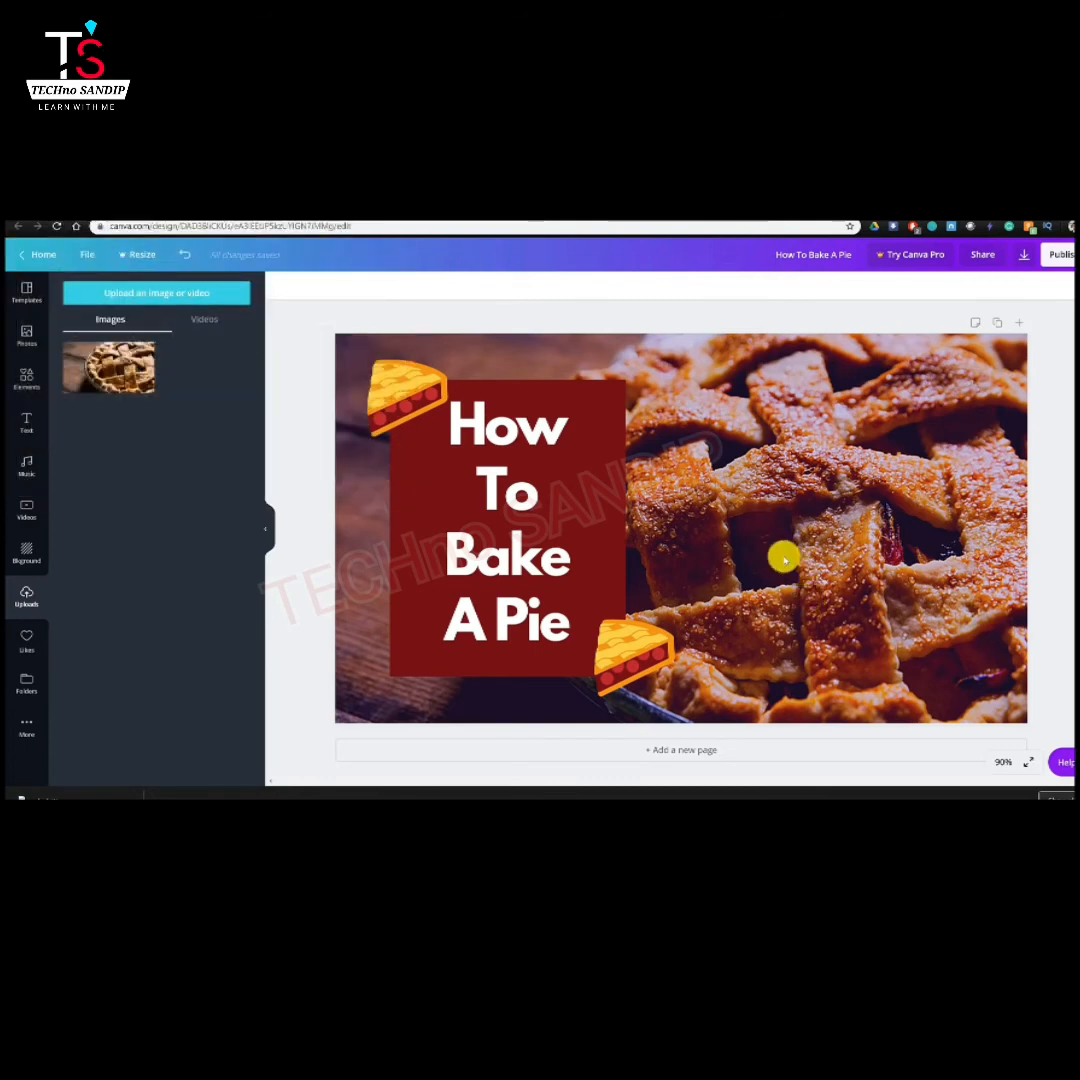